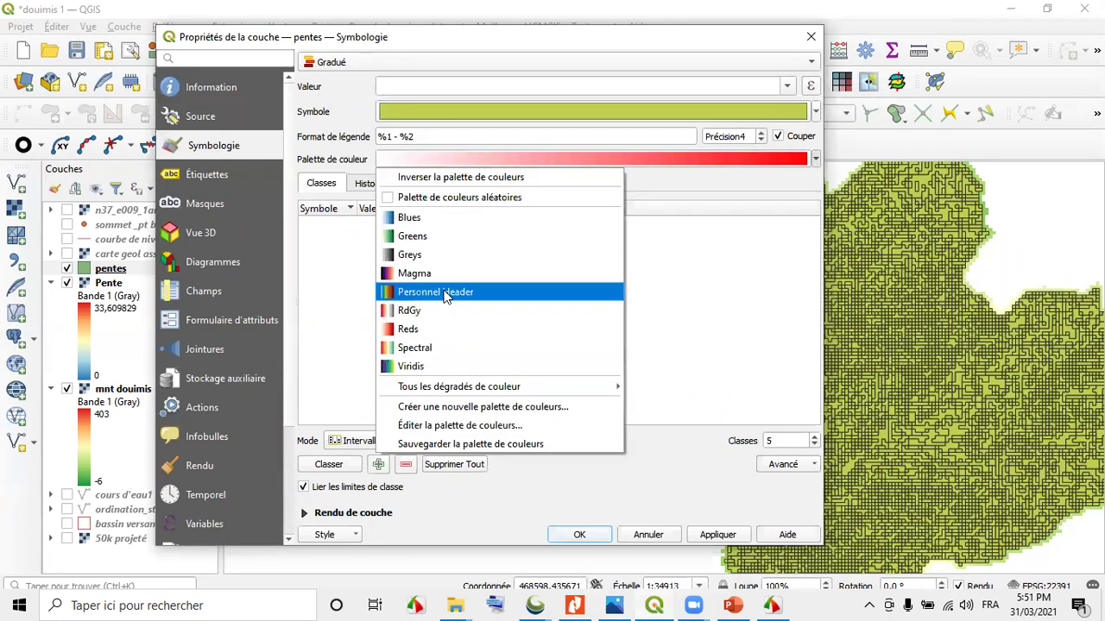
Apply the RdYlBu colour ramp to the pentes layer's graduated symbology and invert it
mouse_move(518, 387)
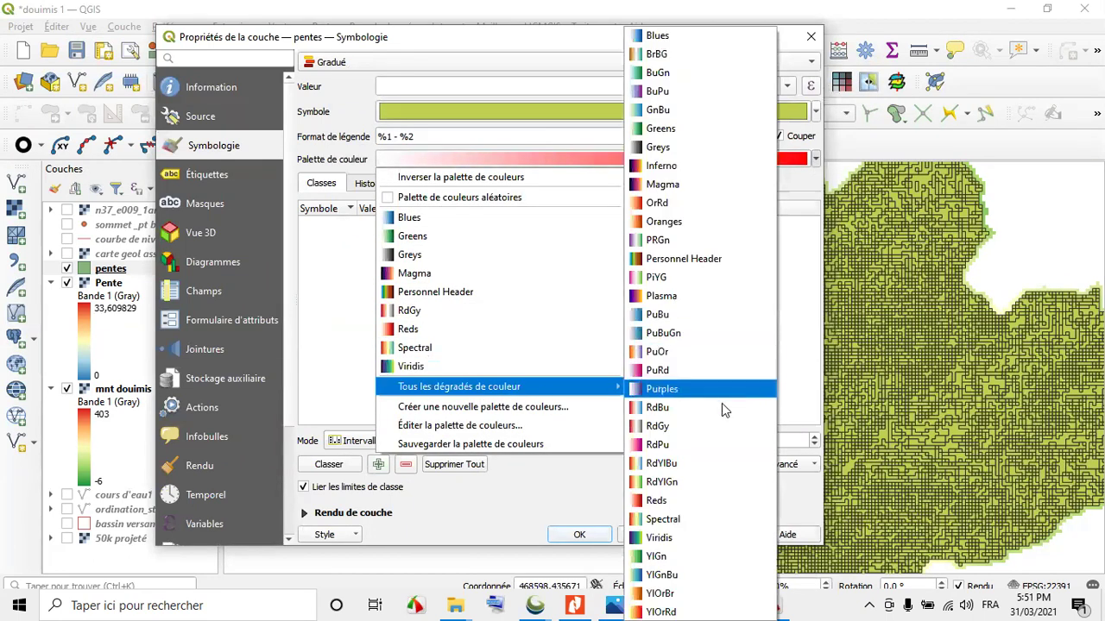
left_click(704, 457)
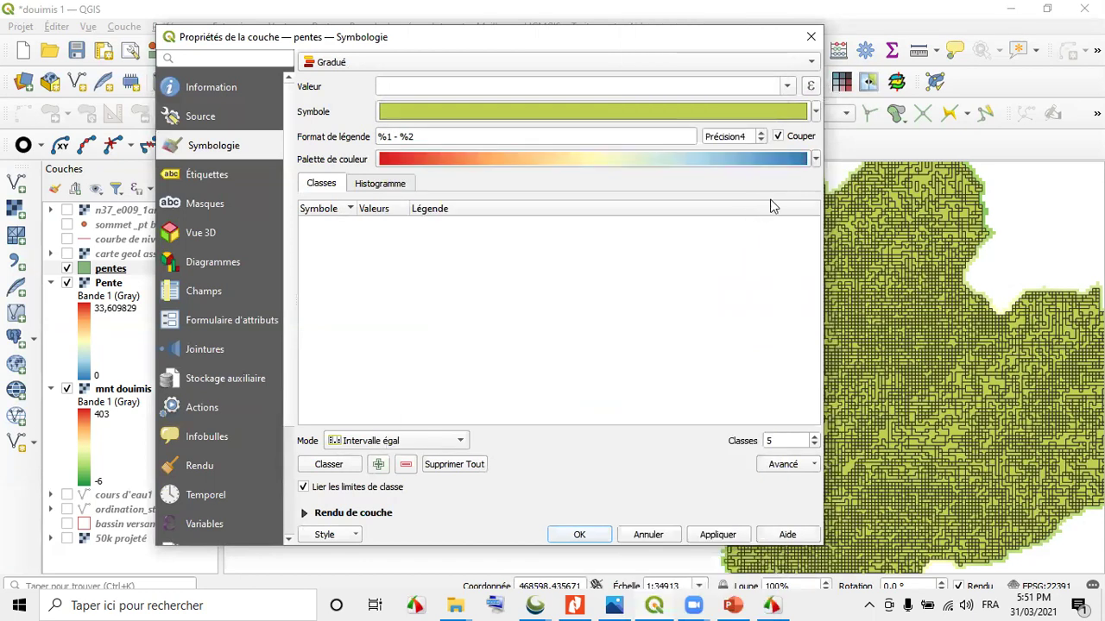
left_click(815, 161)
left_click(492, 178)
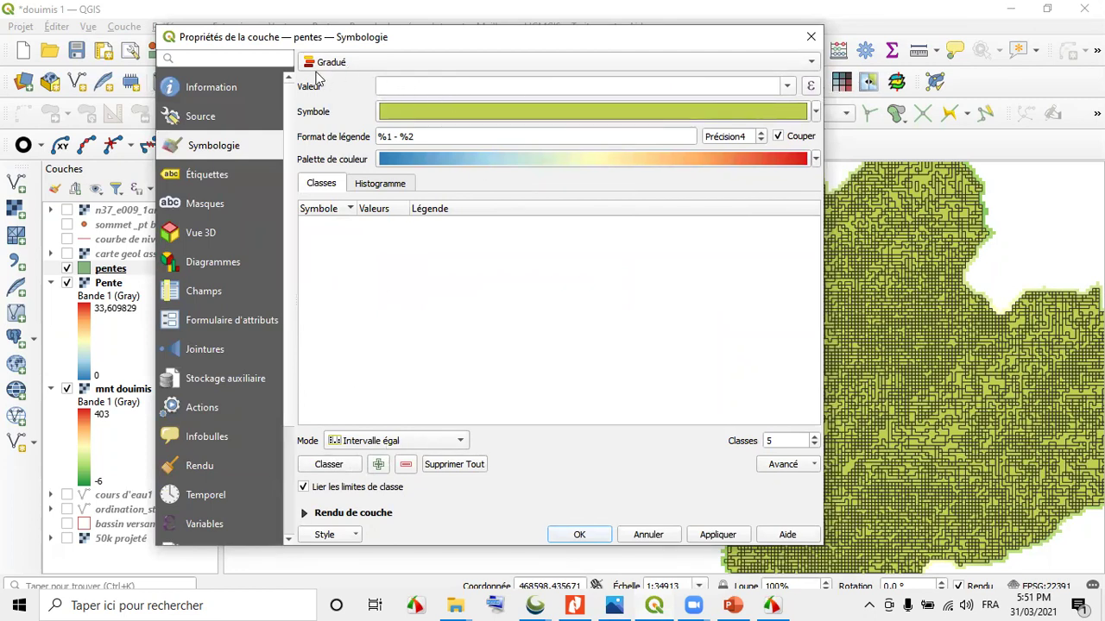
Classify the pentes layer by the valeur field
left_click(787, 88)
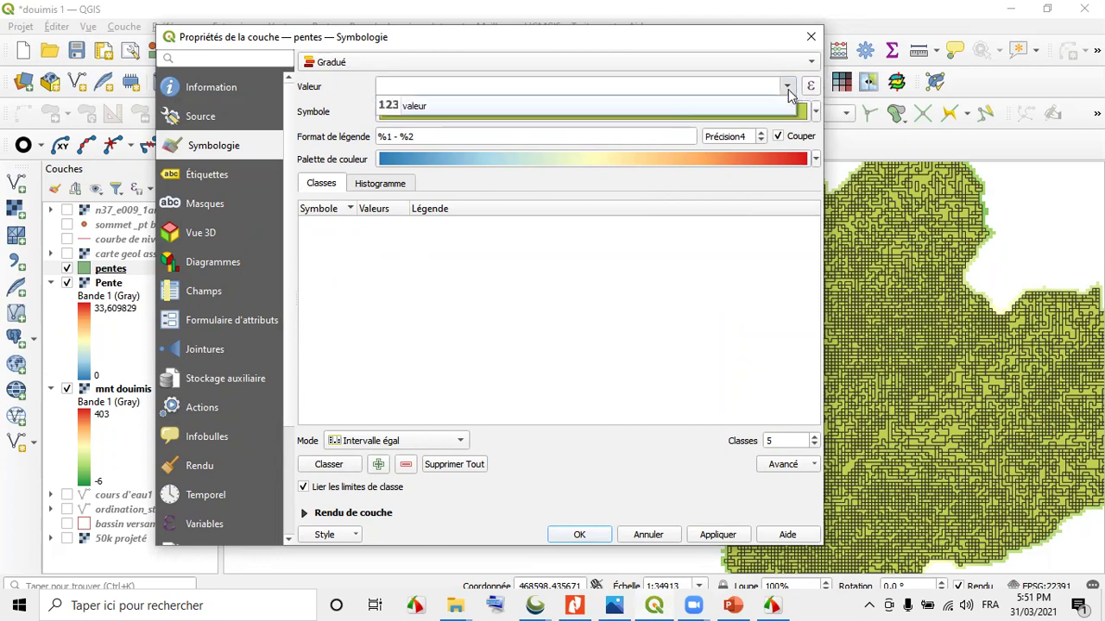
left_click(435, 105)
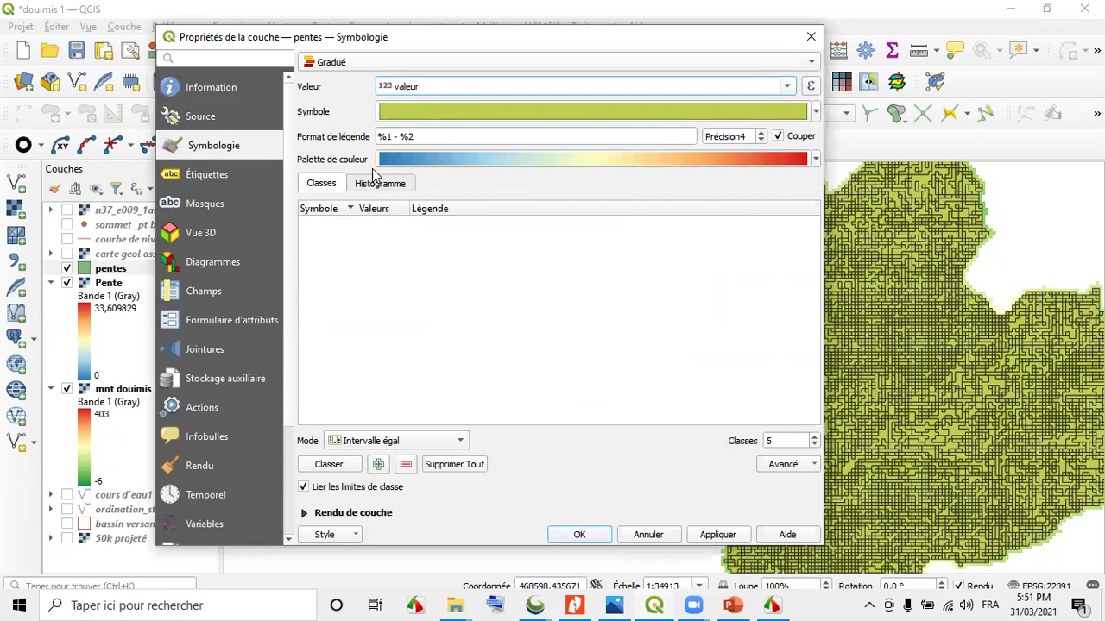
left_click(329, 466)
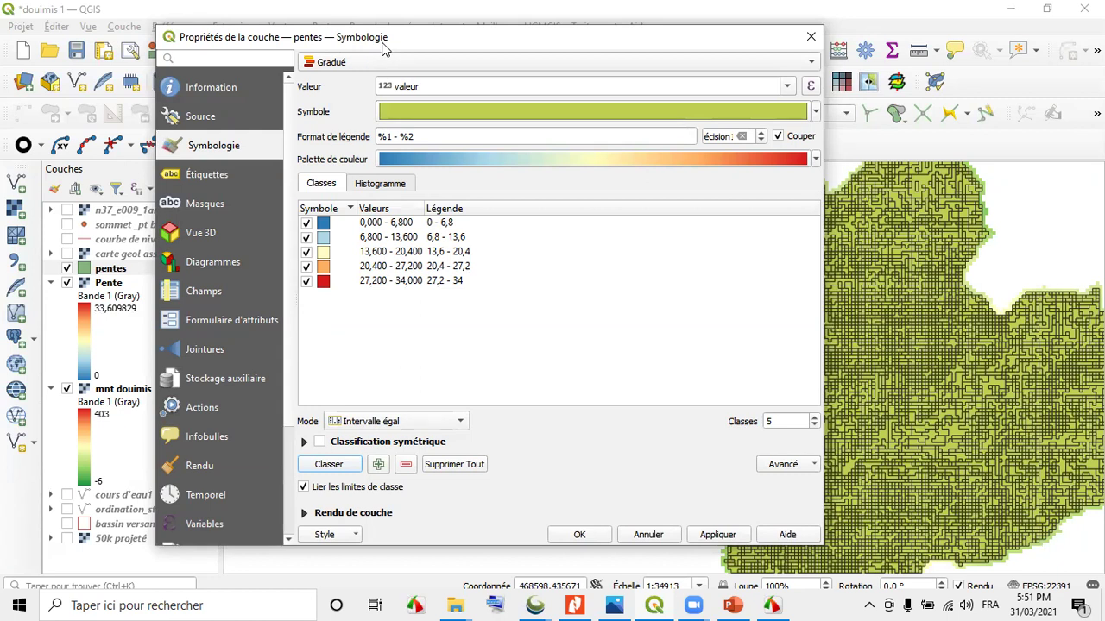
left_click_drag(384, 47, 489, 64)
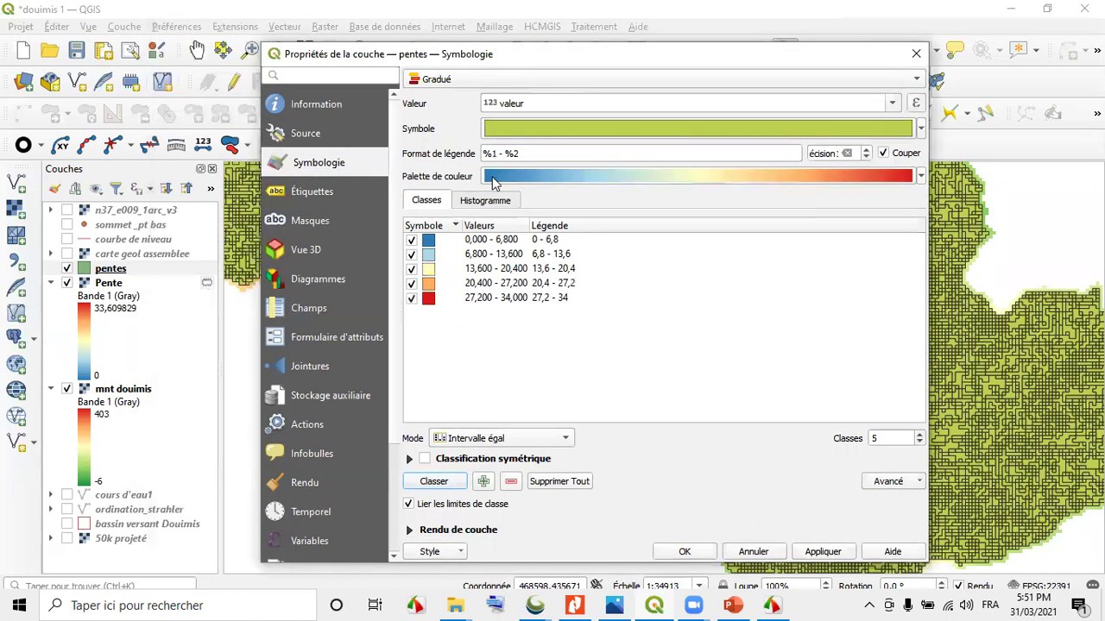
Consult the slope classes in pente.png in Photos, and give the first class in QGIS an upper limit of 3 and the legend "Nulle"
double_click(506, 242)
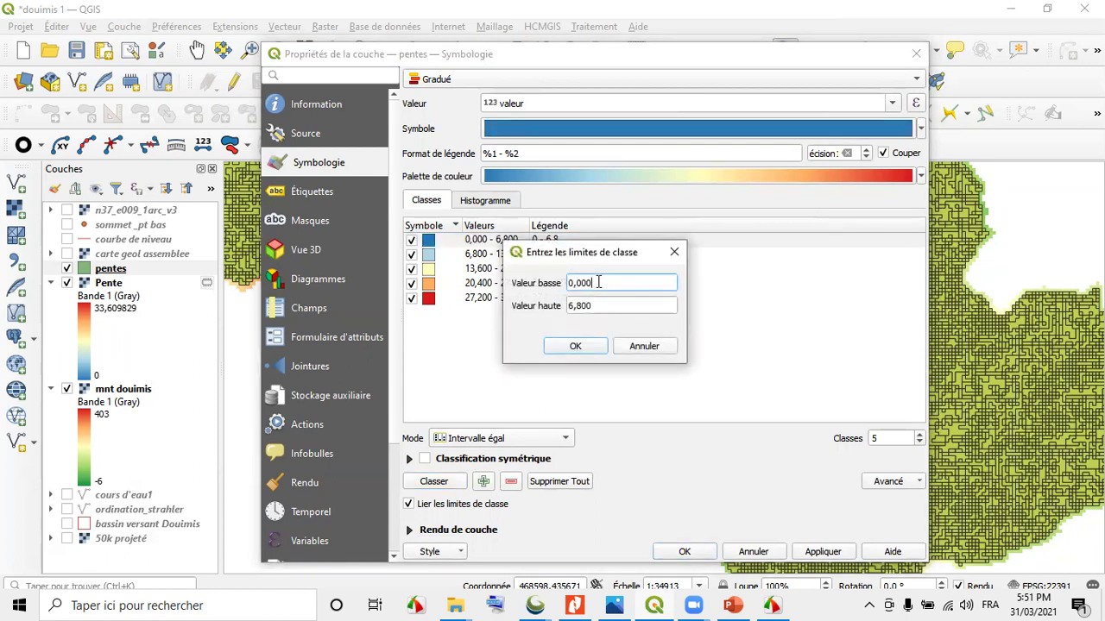
left_click(676, 259)
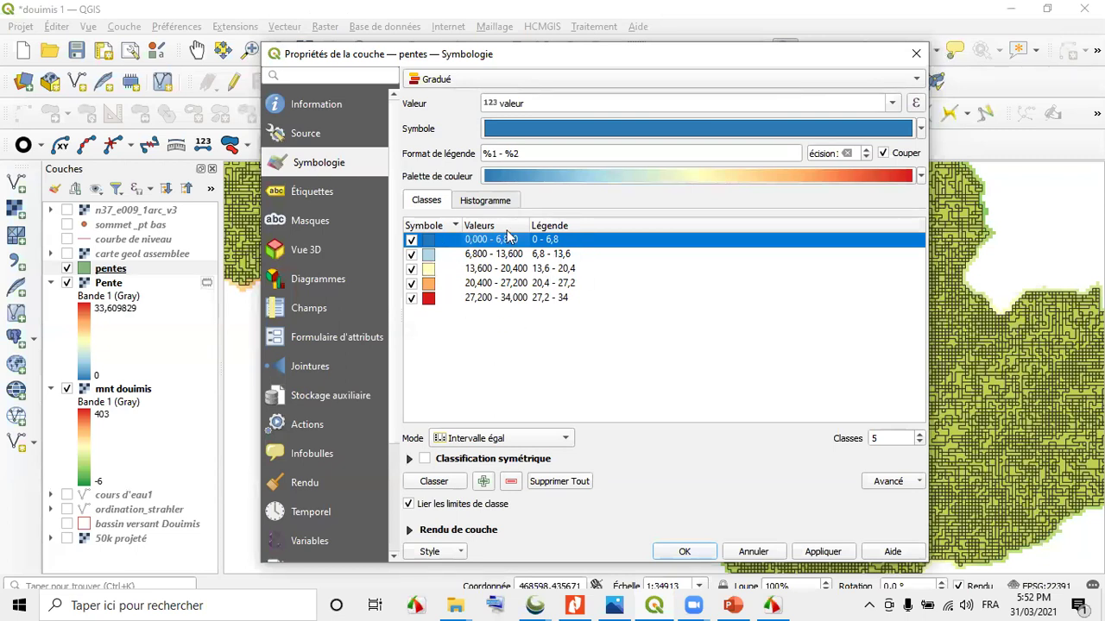
left_click(613, 605)
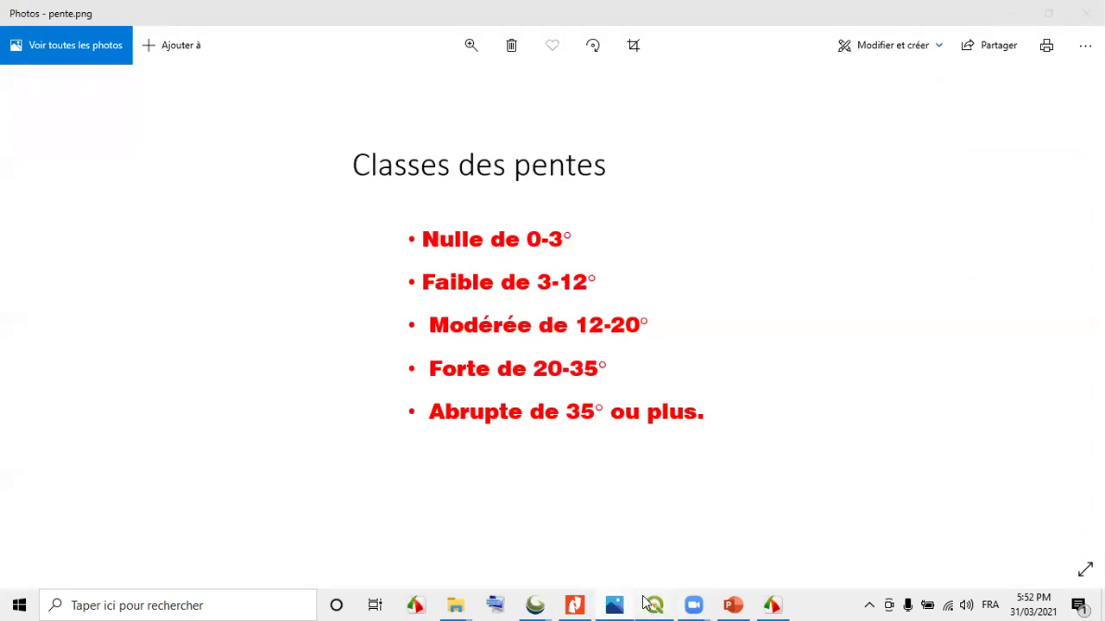
left_click(649, 604)
double_click(492, 244)
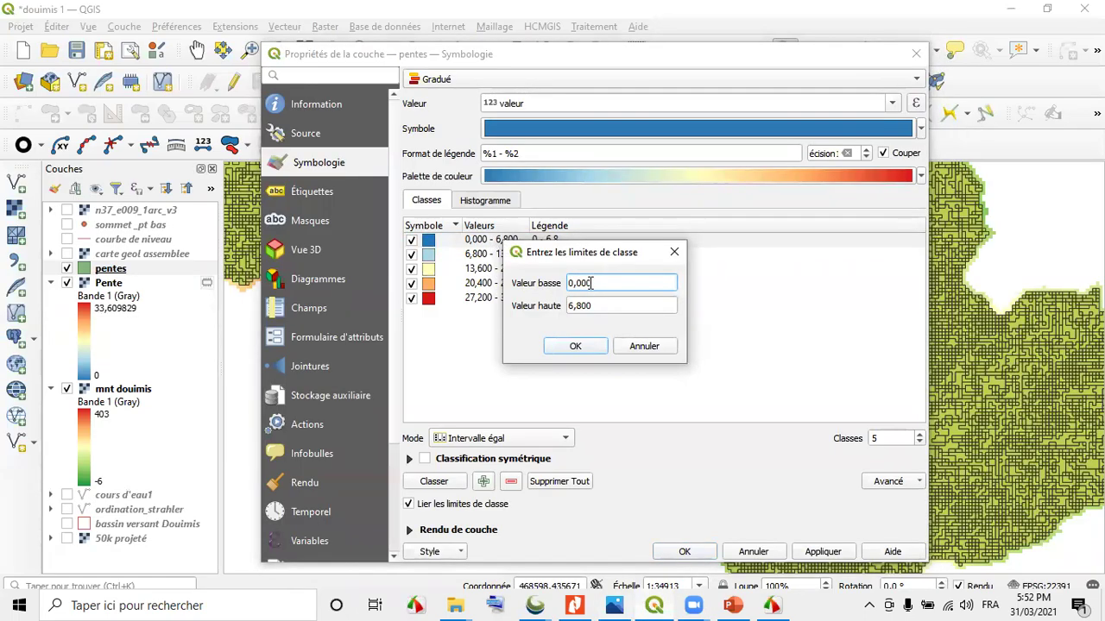
left_click_drag(600, 308, 556, 308)
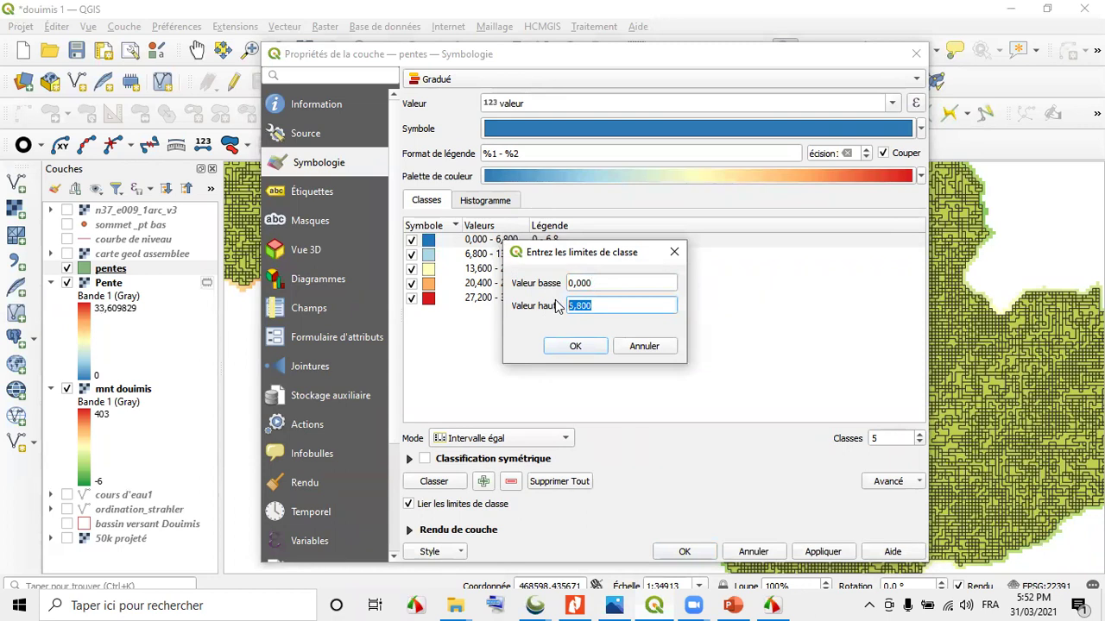
type("3")
left_click(576, 346)
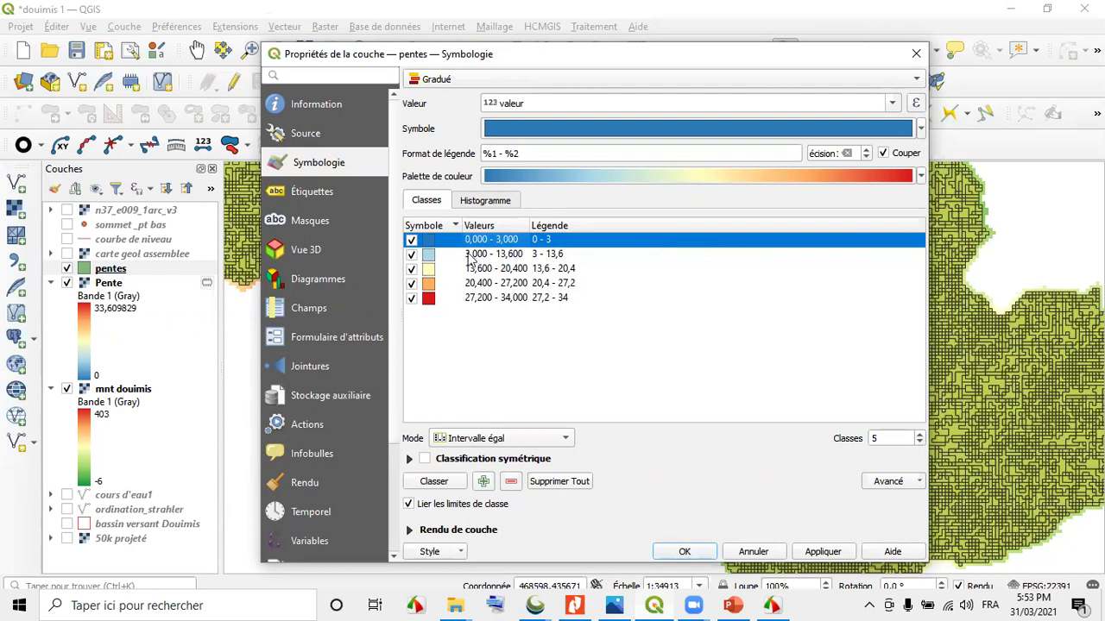
double_click(561, 241)
type("Nulle")
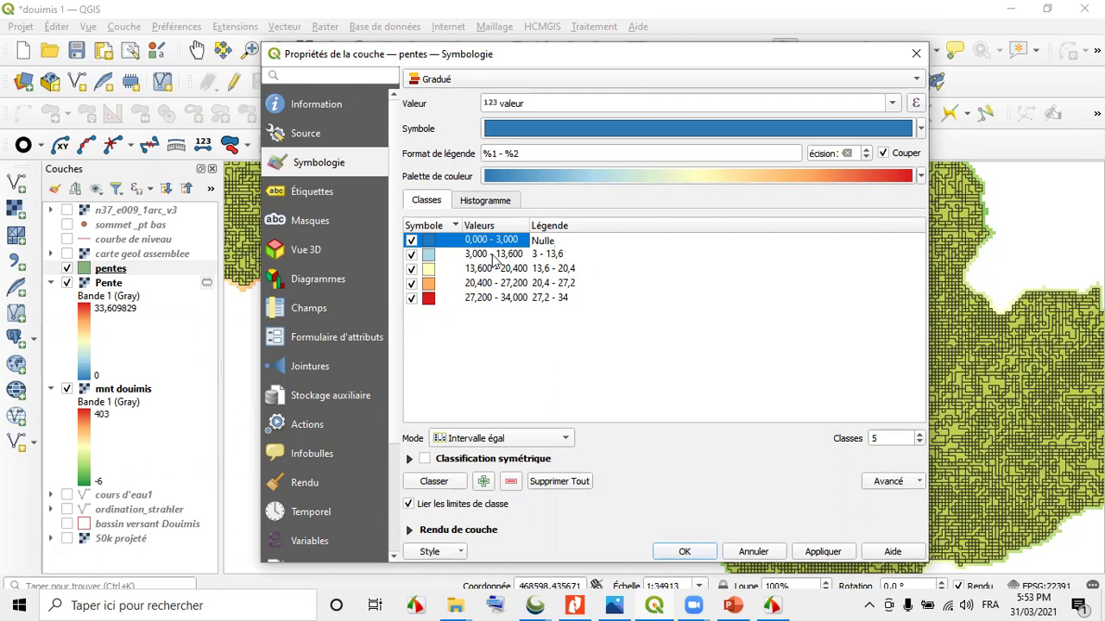
Check pente.png in Photos again, and give the second class in QGIS an upper limit of 12 and the legend "Faible"
left_click(606, 604)
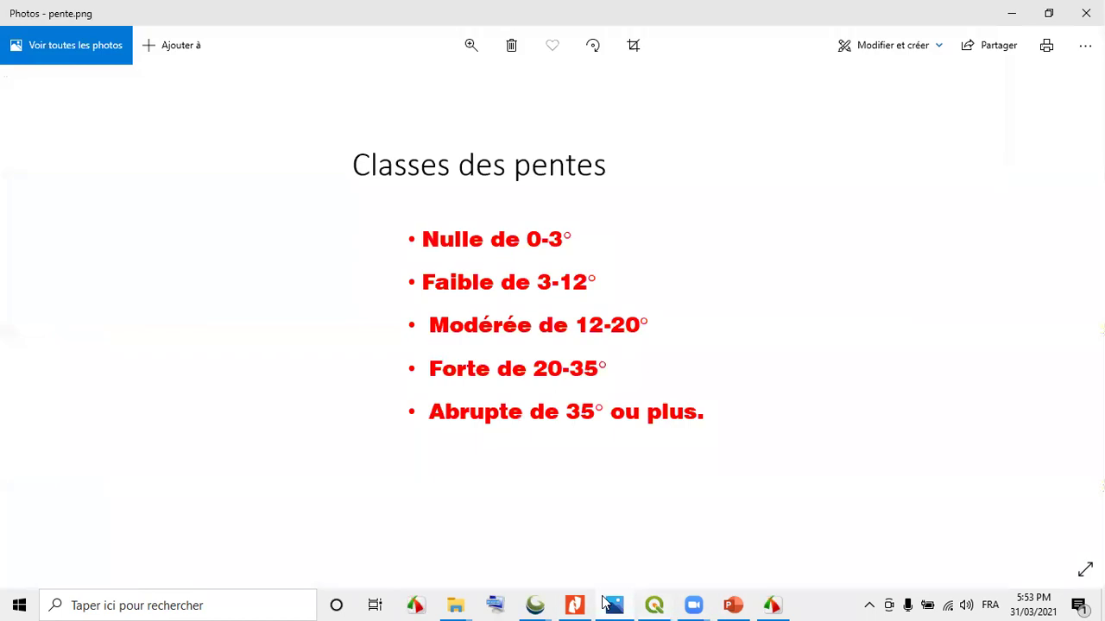
left_click(606, 604)
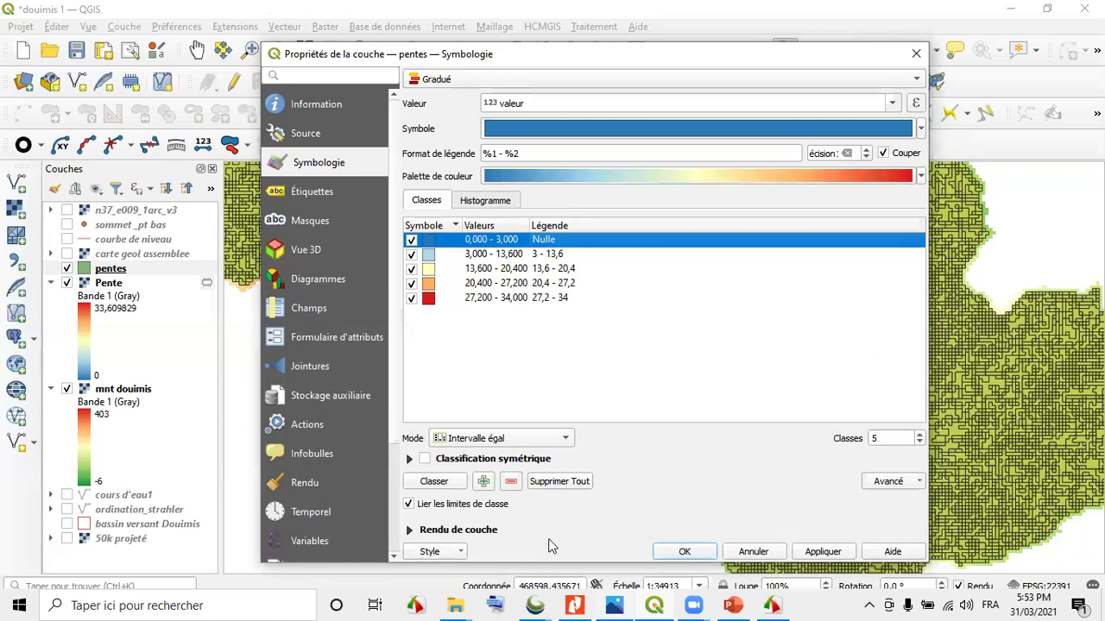
double_click(488, 254)
key("Tab")
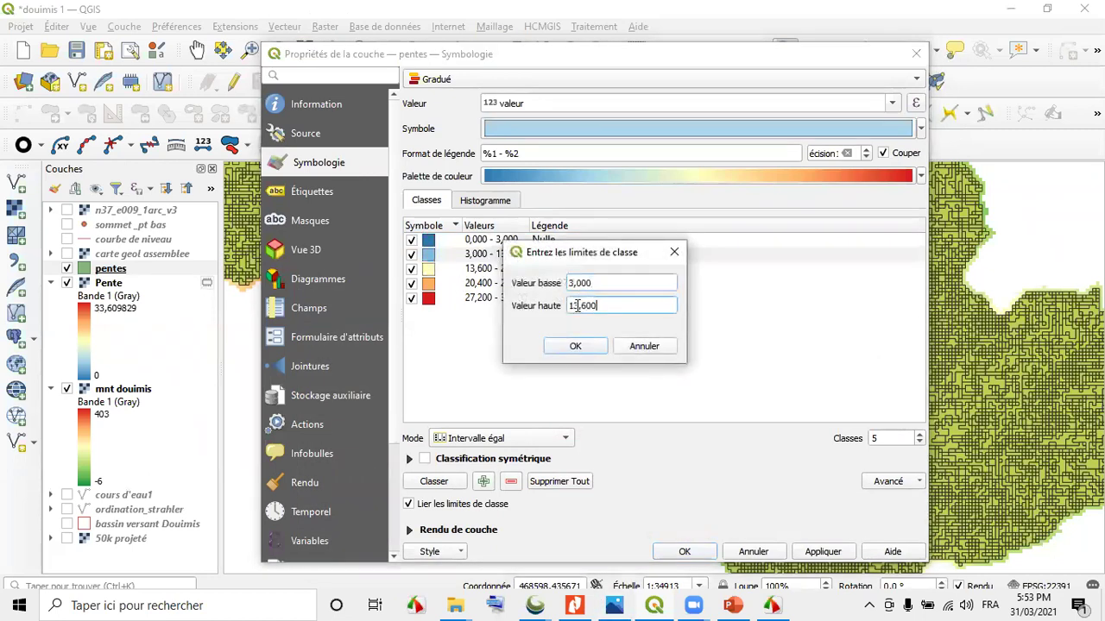
type("12")
left_click(593, 345)
double_click(550, 255)
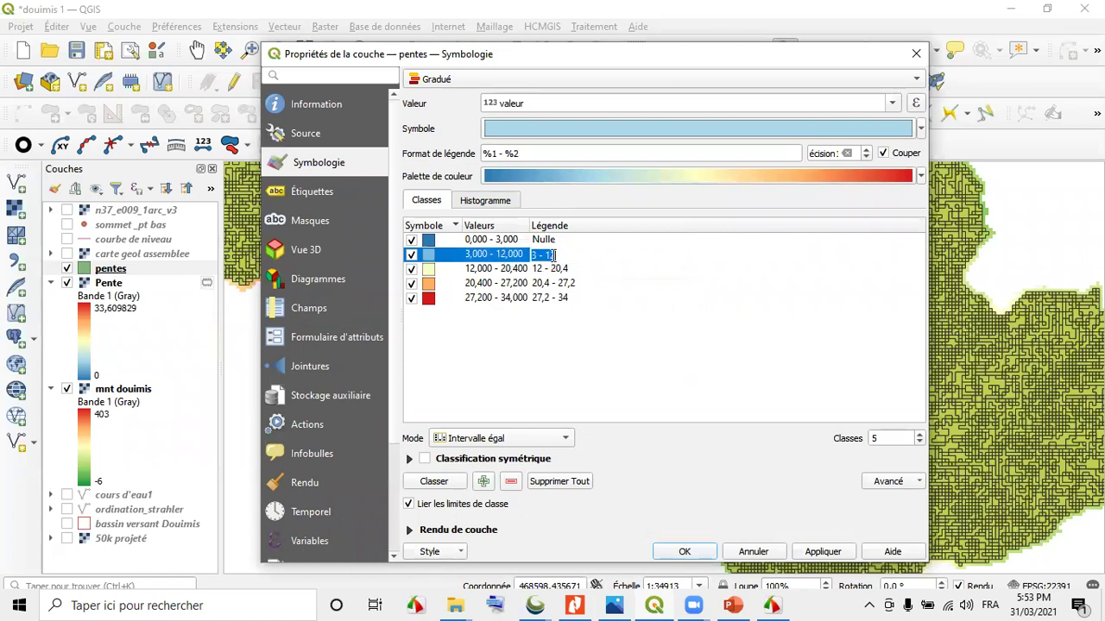
type("Faible")
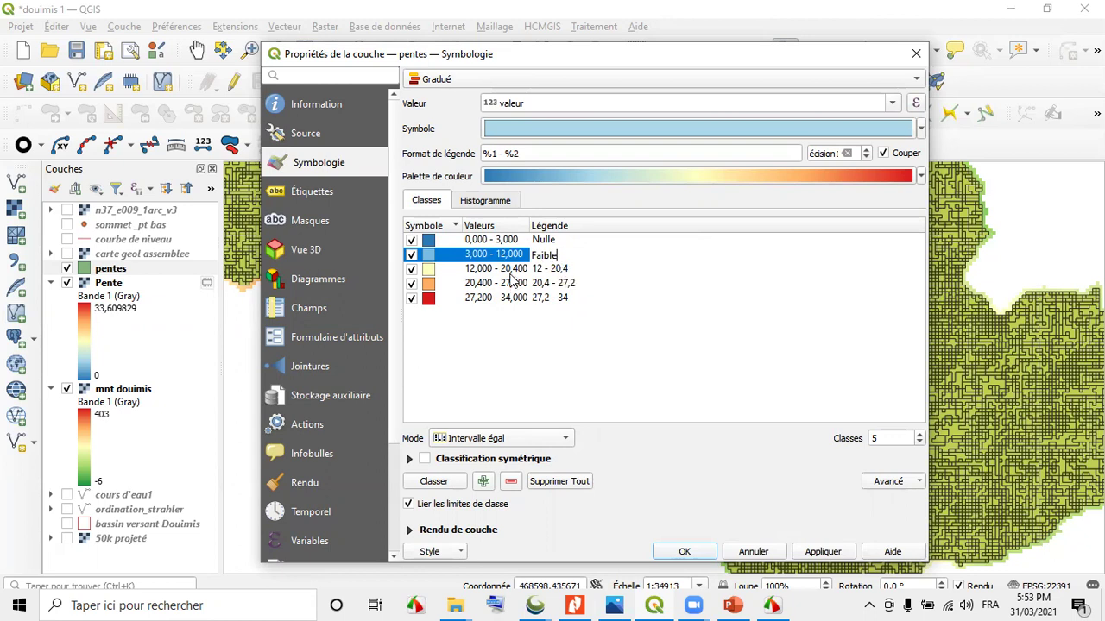
Consult pente.png in Photos for the third class, and set its upper limit to 20 and its legend to "Modérée" in QGIS
left_click(516, 269)
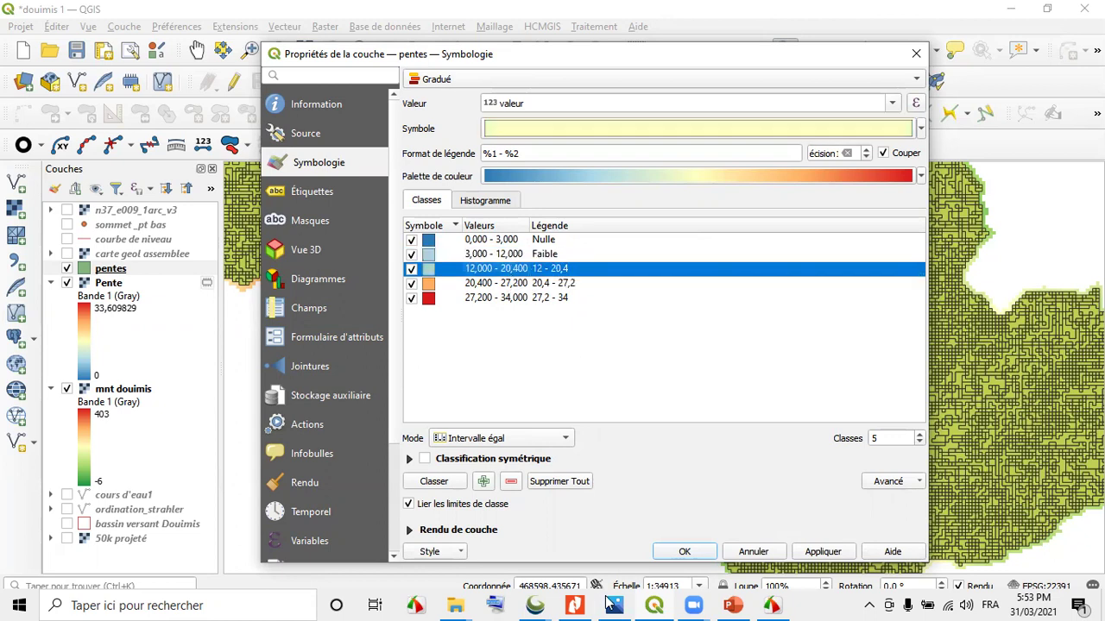
left_click(611, 604)
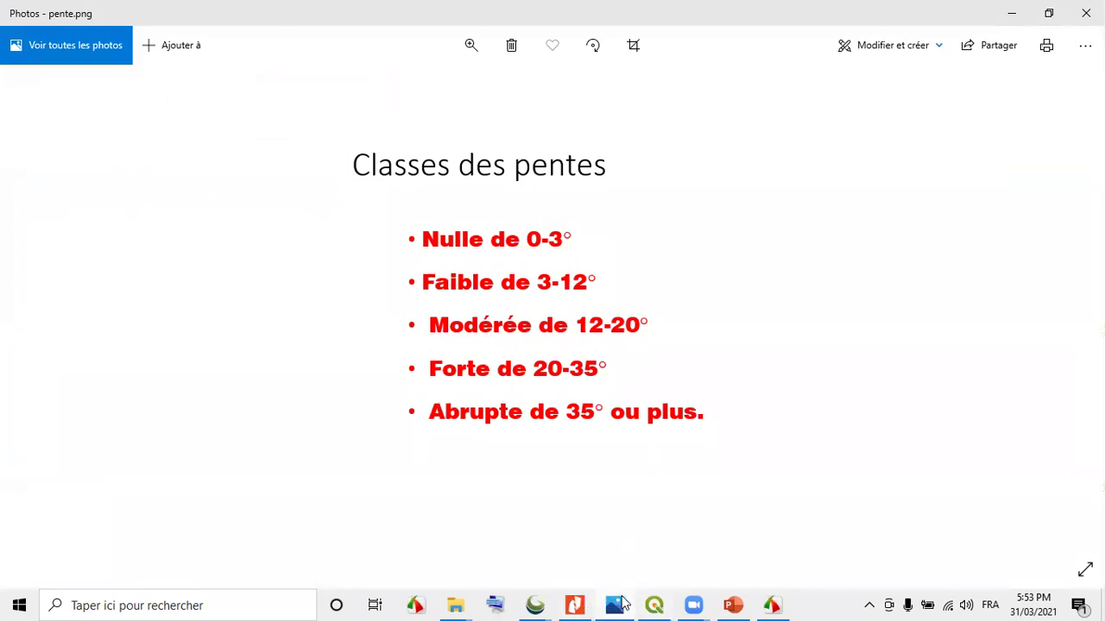
left_click(654, 604)
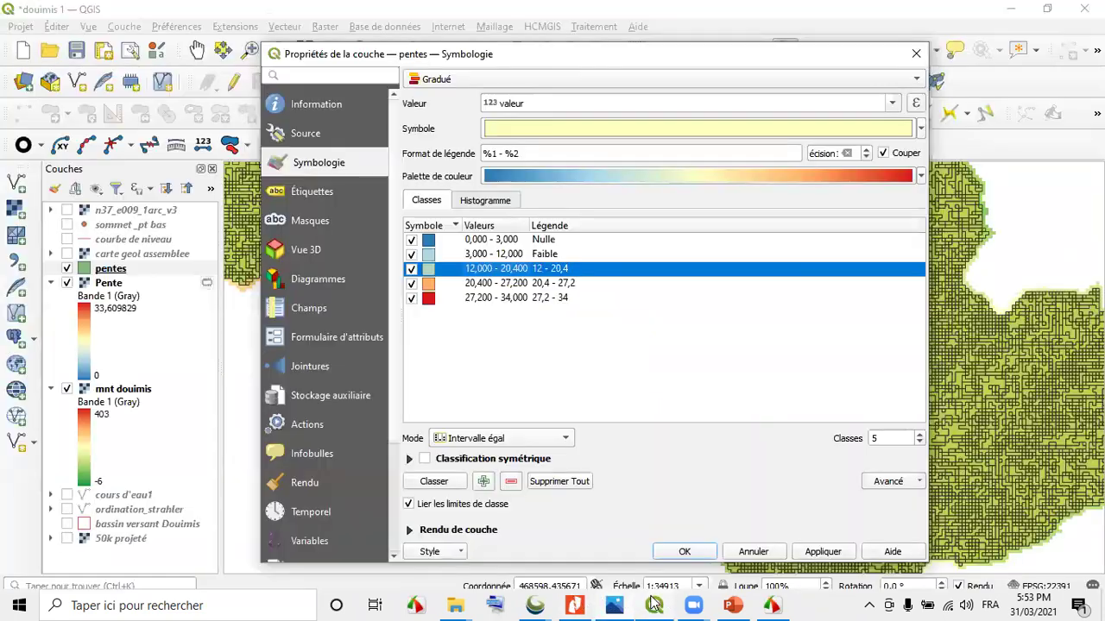
double_click(522, 270)
key("Tab")
type("20")
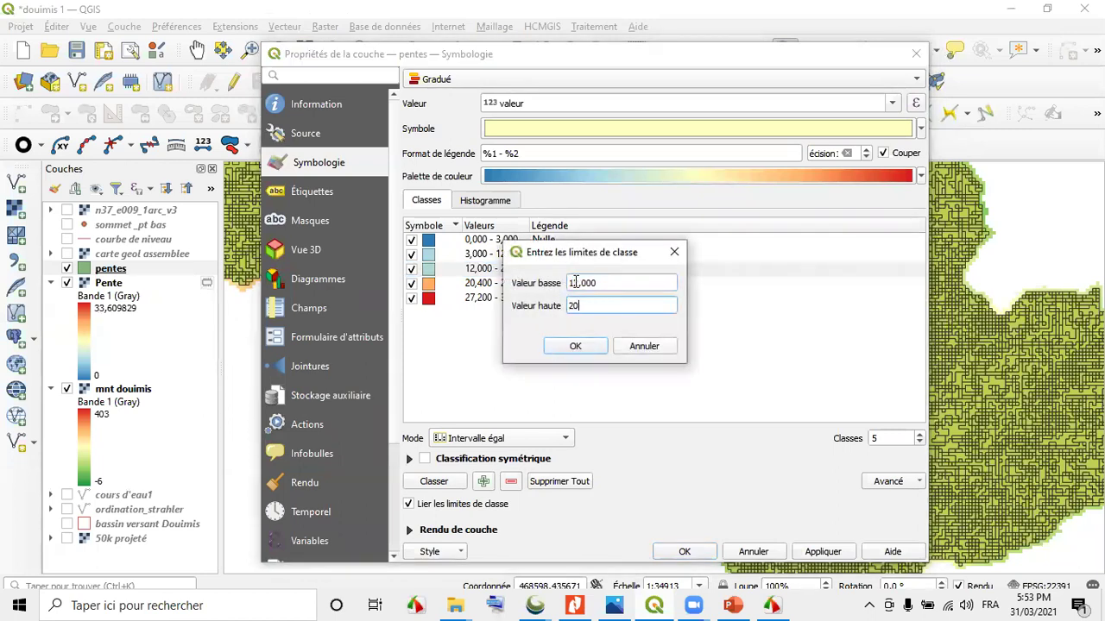
left_click(575, 345)
double_click(557, 271)
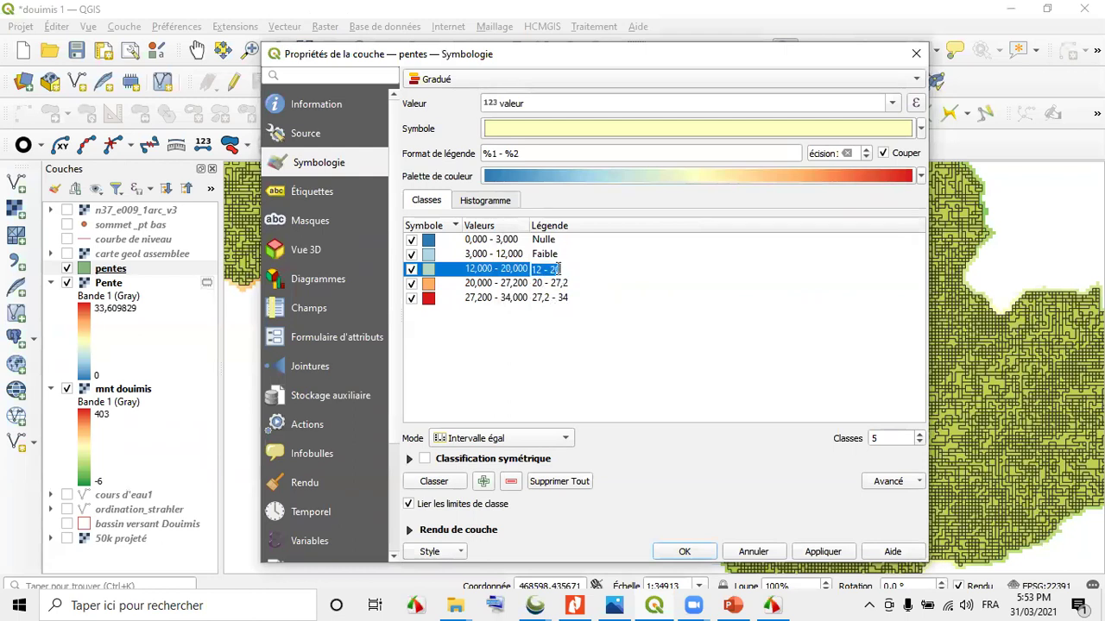
type("Modé")
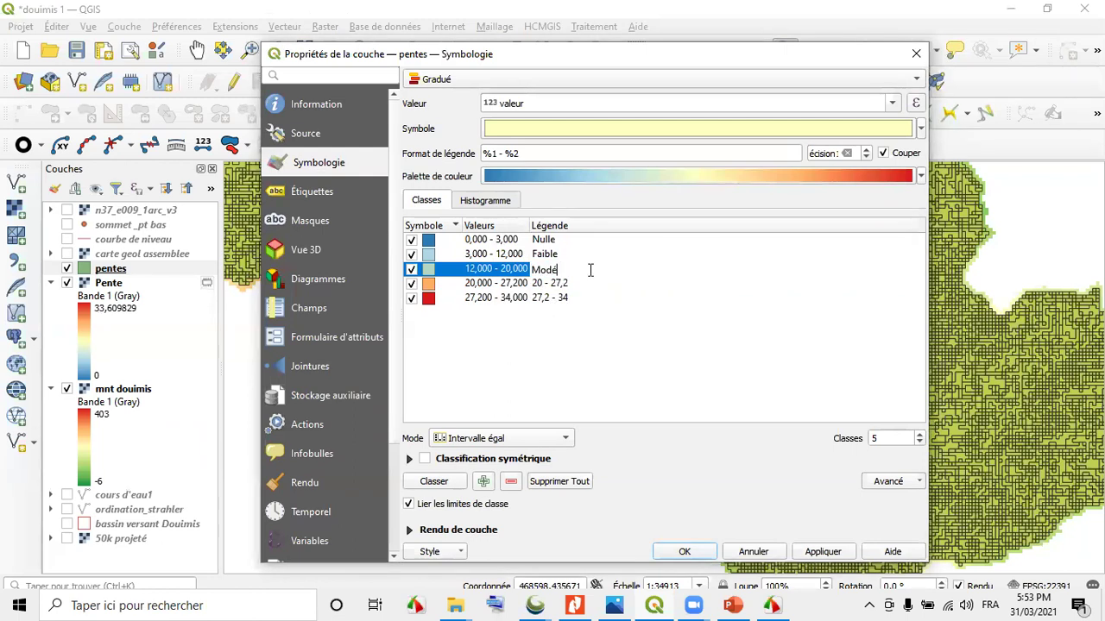
type("rée")
Set the fourth class's upper limit to 35 and its legend to "Forte"
left_click(477, 282)
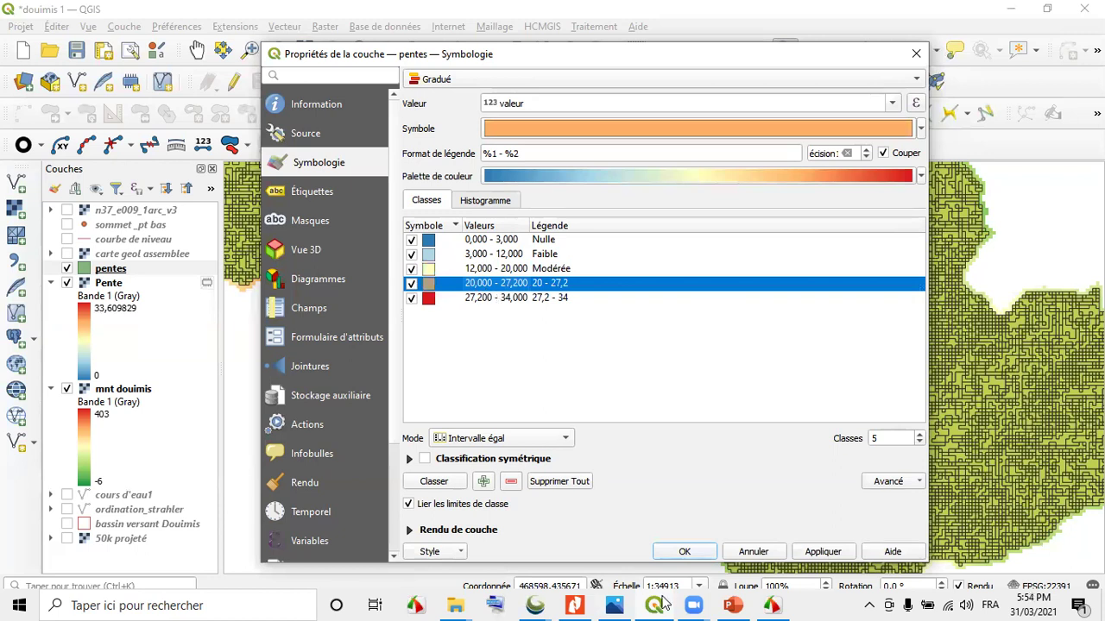
double_click(523, 286)
double_click(617, 306)
type("3")
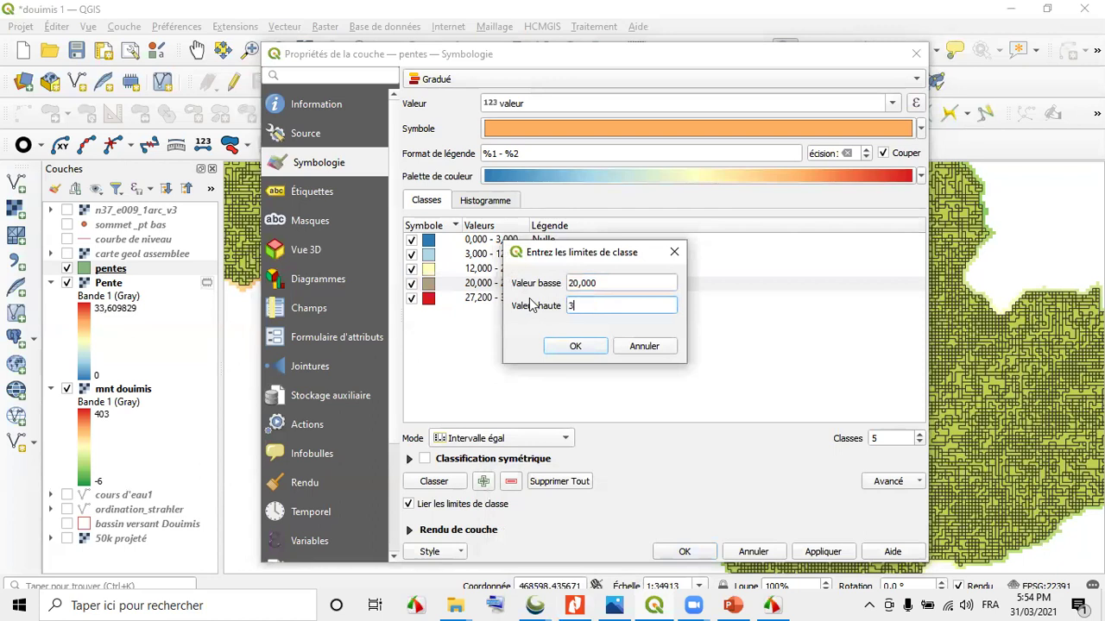
type("5")
left_click(575, 345)
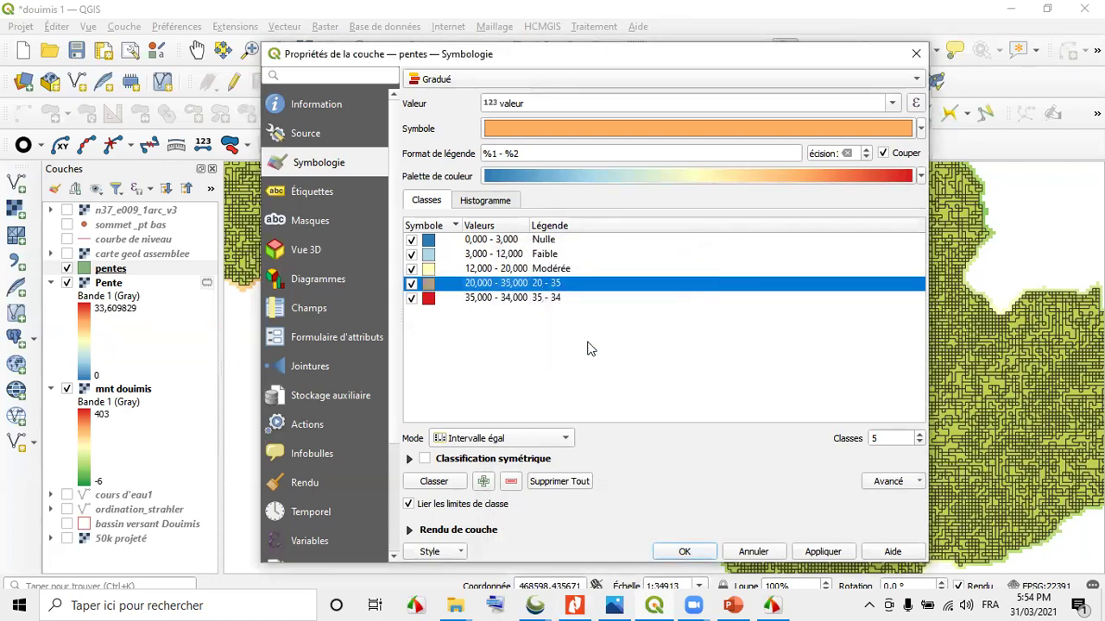
double_click(570, 288)
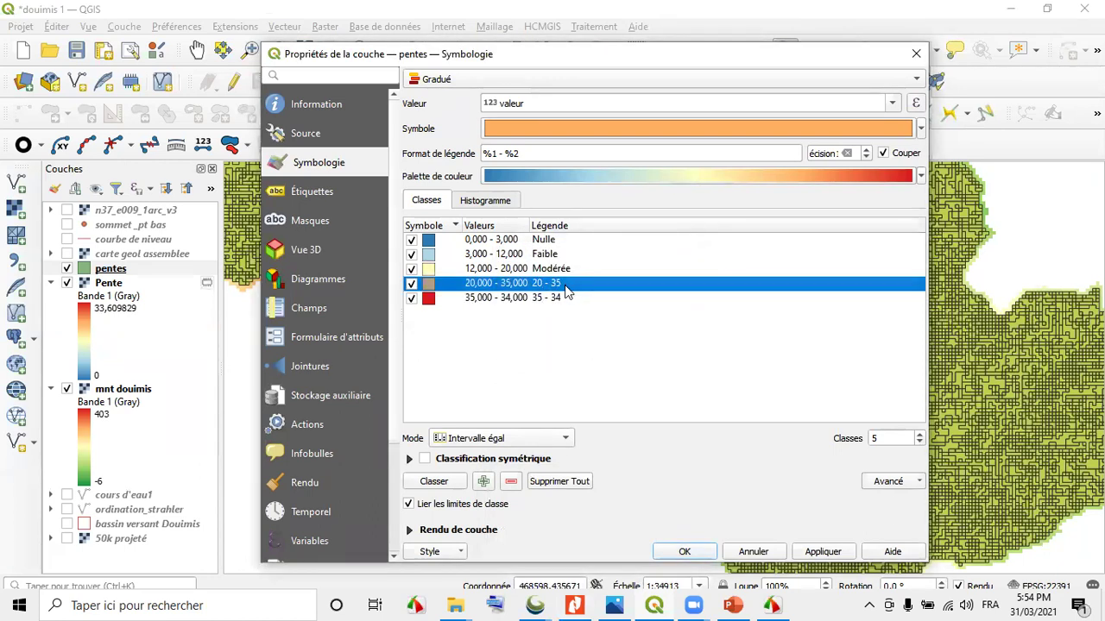
type("G")
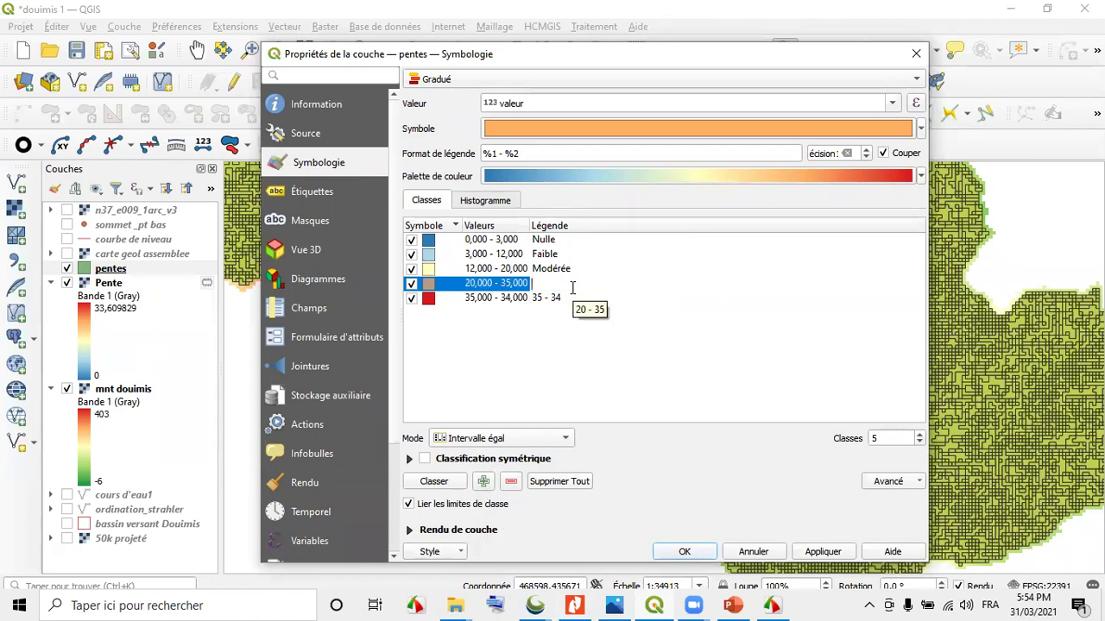
type("orte")
left_click(460, 337)
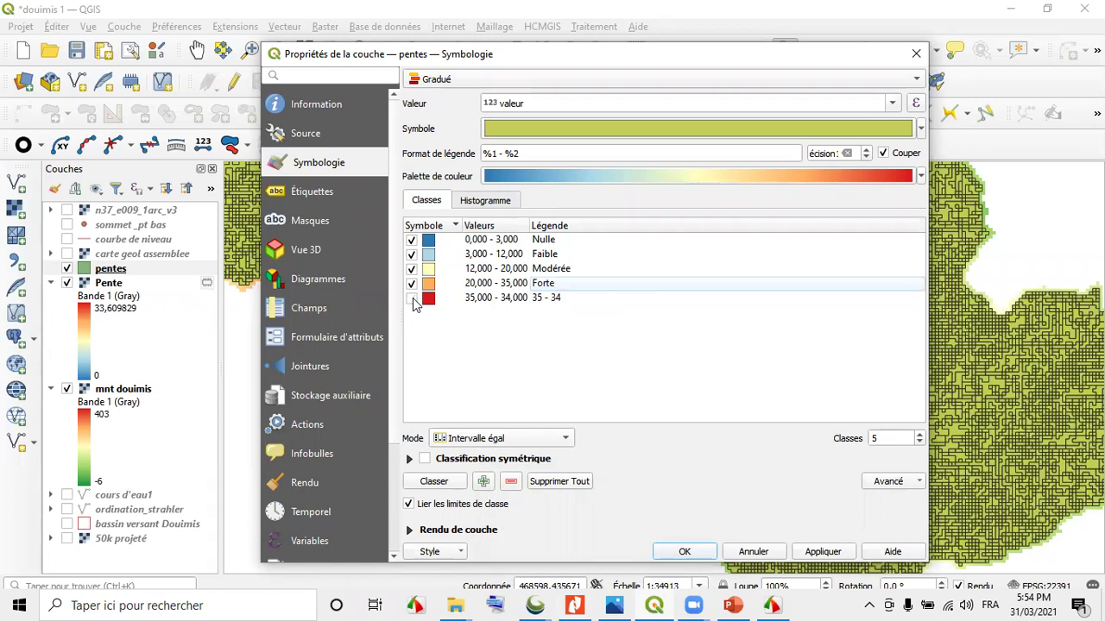
Delete the fifth, red class from the classification
left_click(479, 302)
left_click(511, 481)
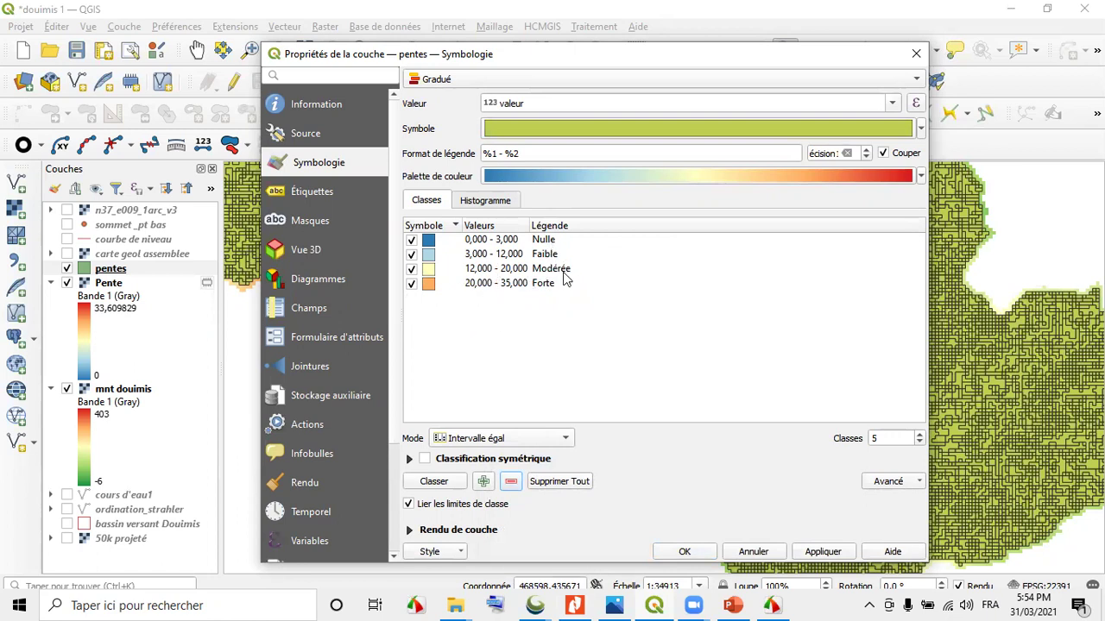
Change the simple fill colour of the Forte class to red
double_click(430, 284)
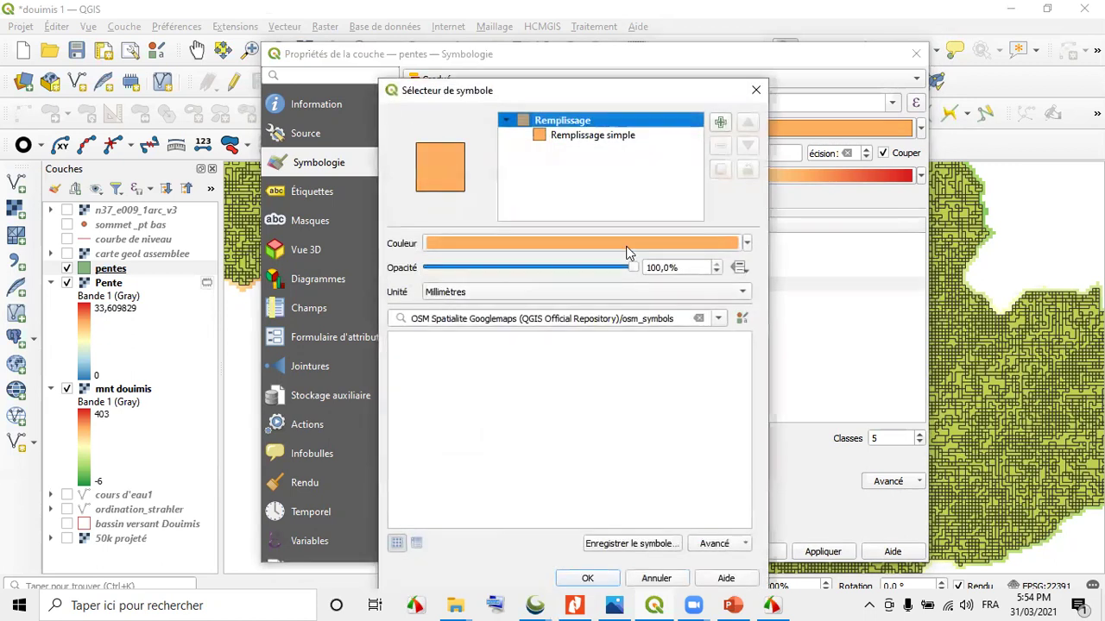
left_click(543, 138)
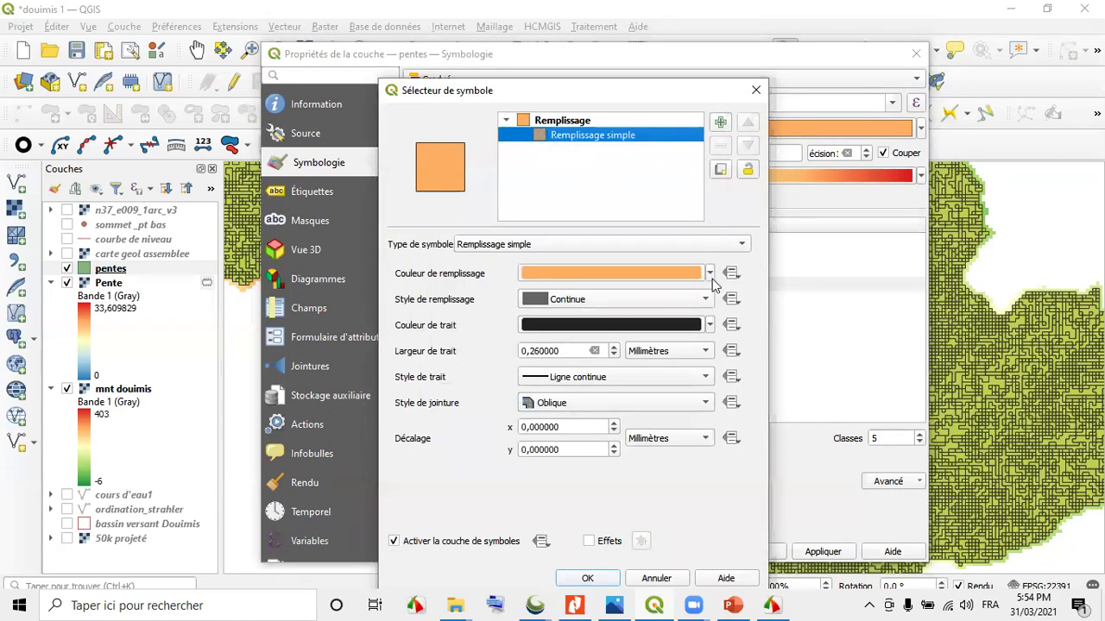
left_click(710, 278)
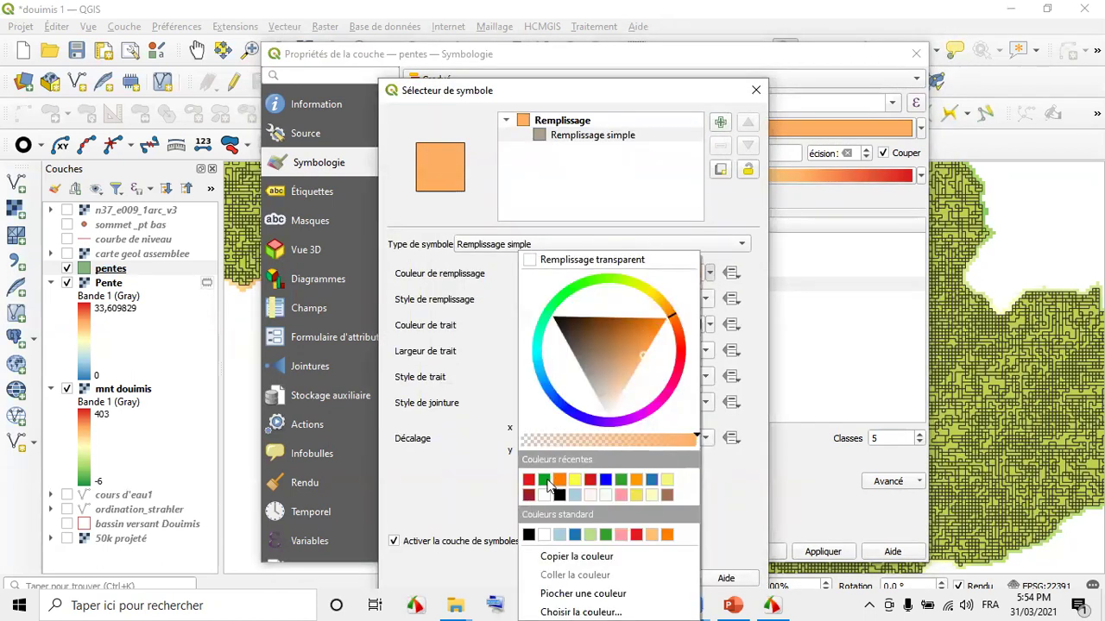
left_click(528, 480)
left_click(574, 578)
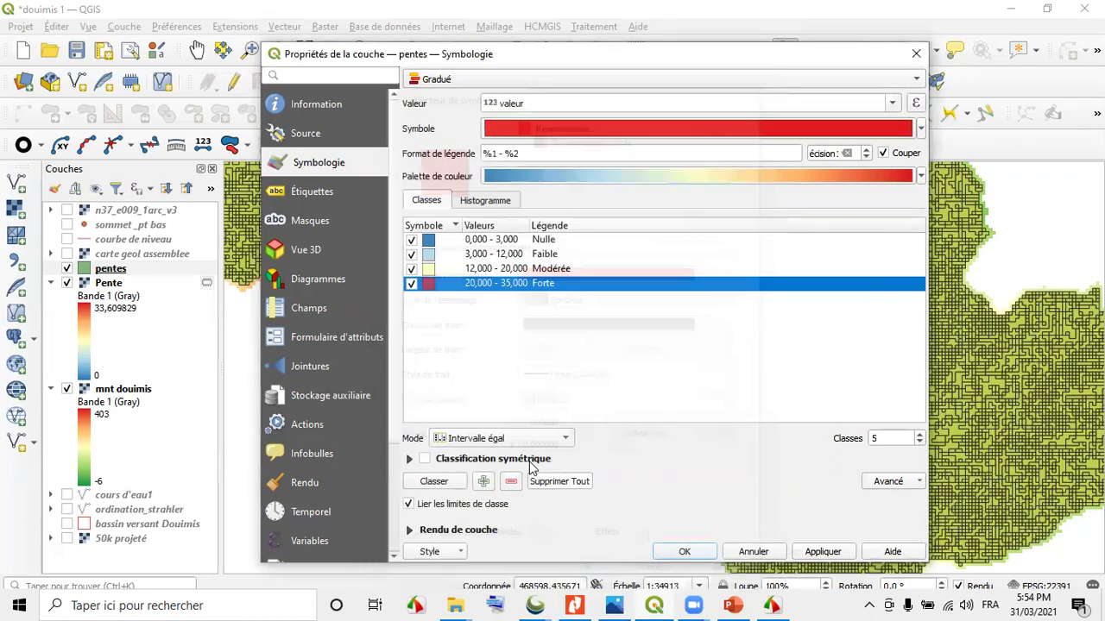
Change the simple fill colour of the Modérée class to orange and apply the symbology to the pentes layer
double_click(429, 268)
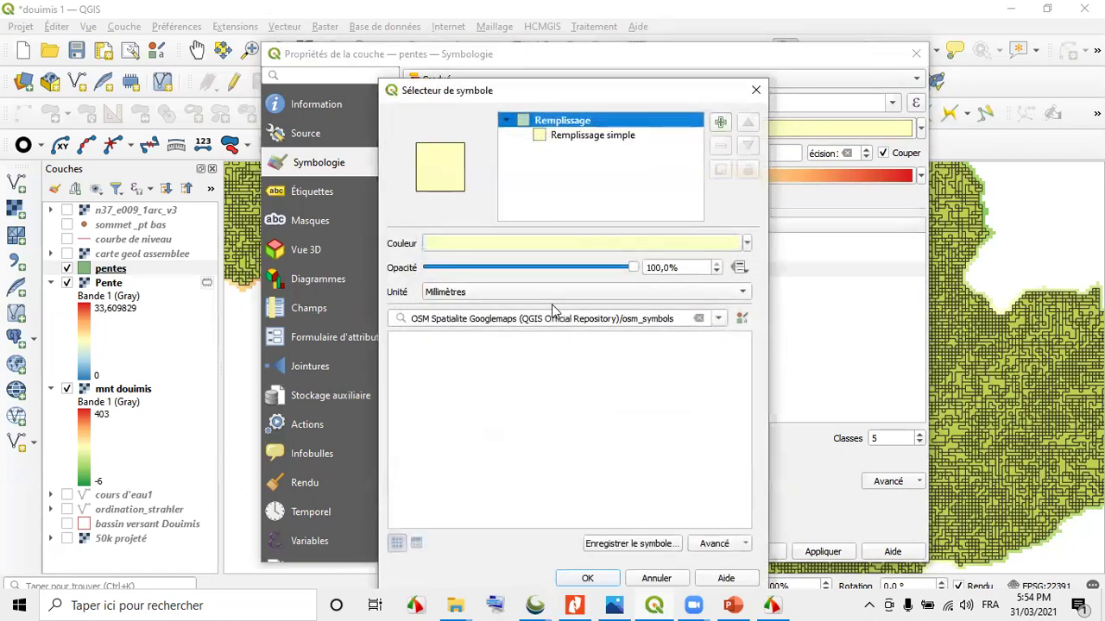
left_click(599, 136)
left_click(710, 277)
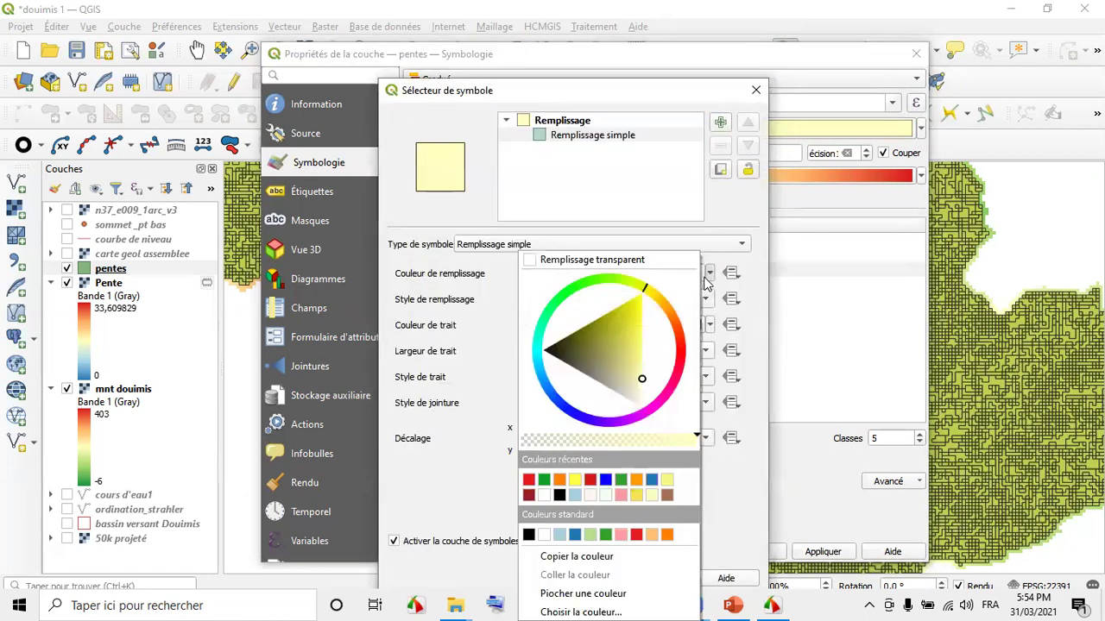
left_click(561, 481)
left_click(611, 580)
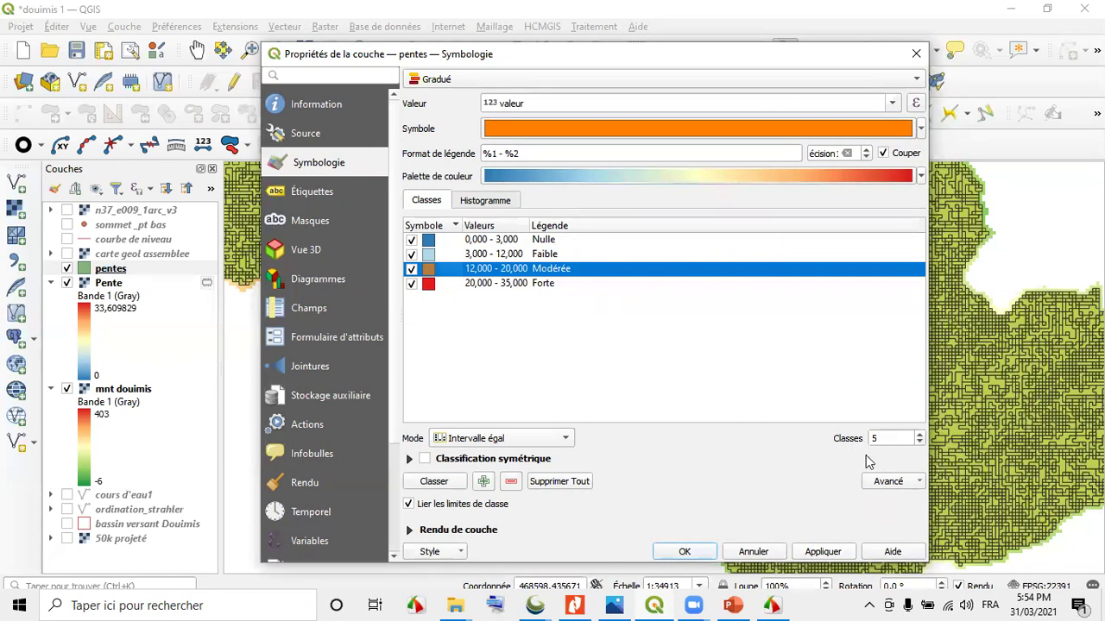
left_click(815, 552)
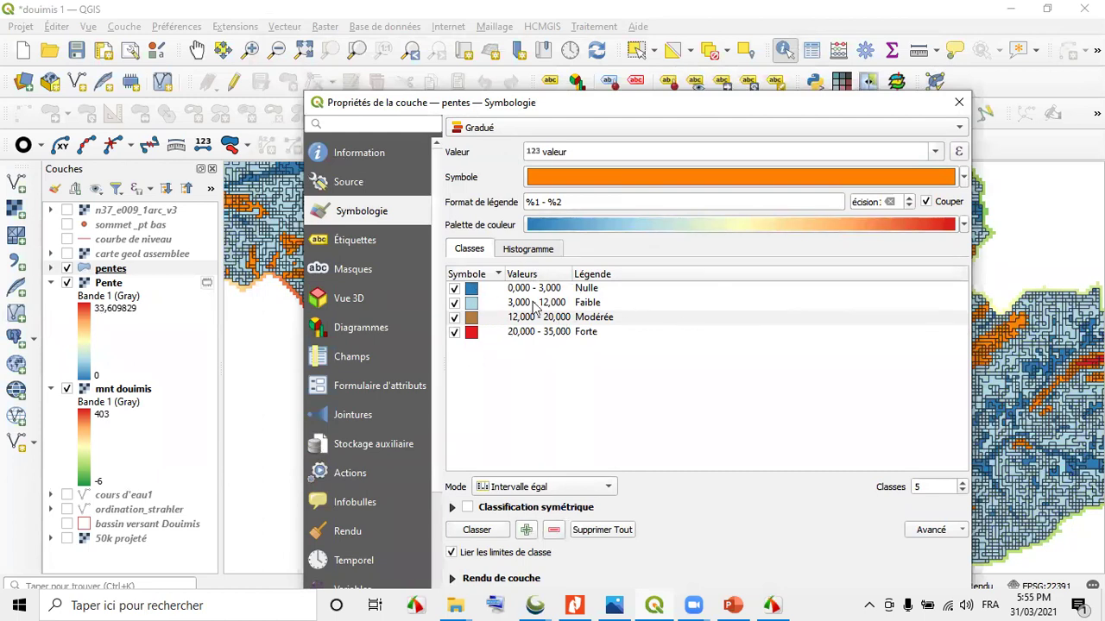
Make the stroke of the Nulle class's simple fill transparent
double_click(471, 289)
left_click(572, 136)
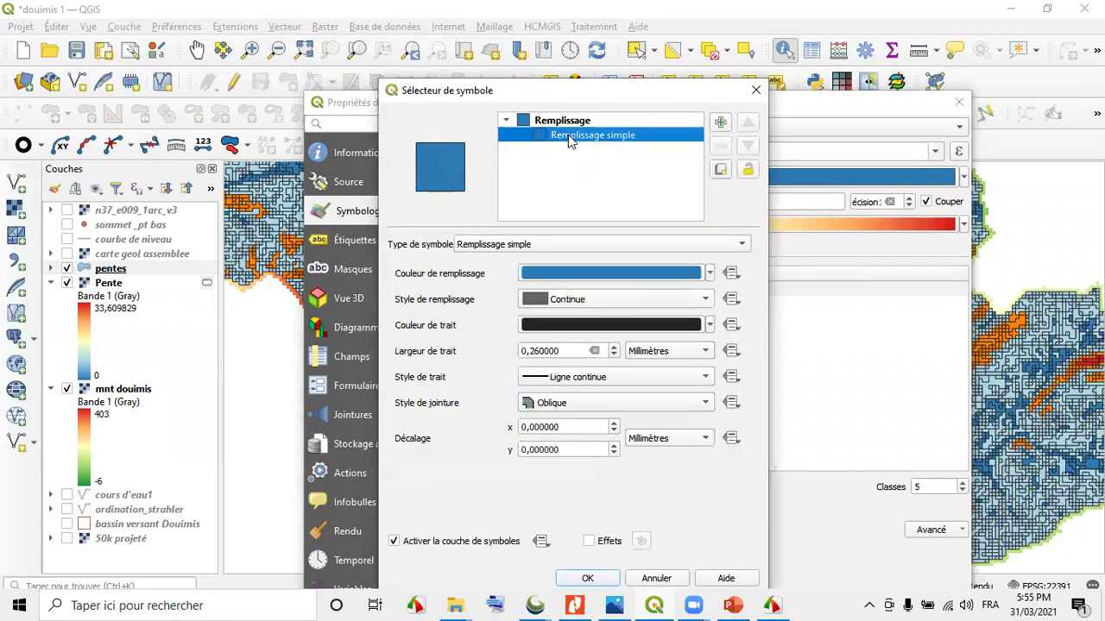
left_click(708, 325)
left_click(539, 261)
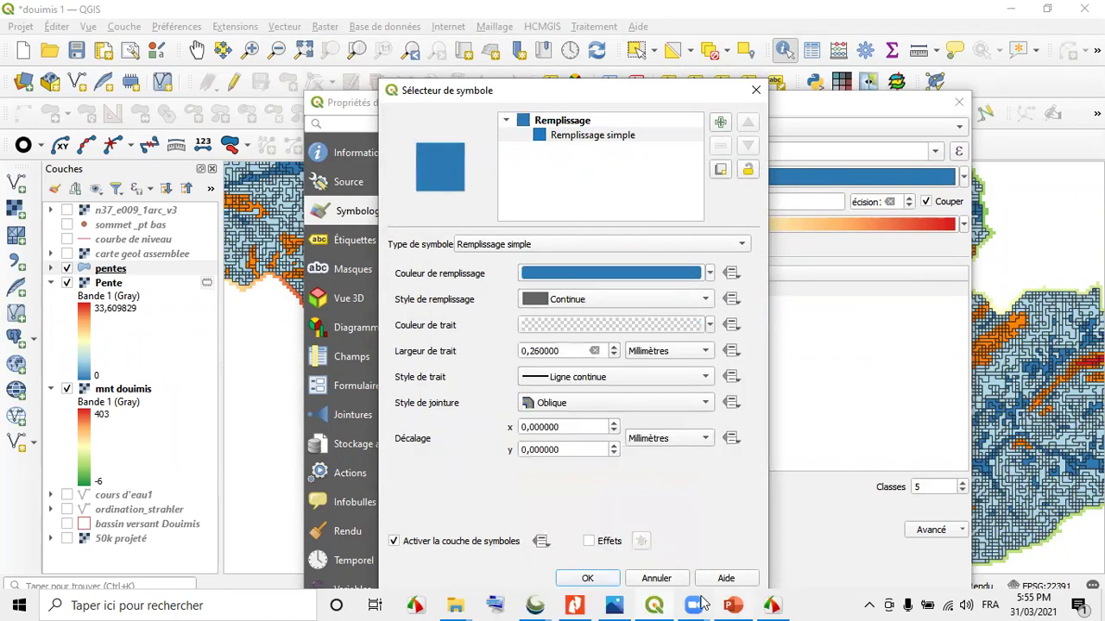
left_click(587, 578)
Make the stroke of the Faible class's simple fill transparent
double_click(483, 311)
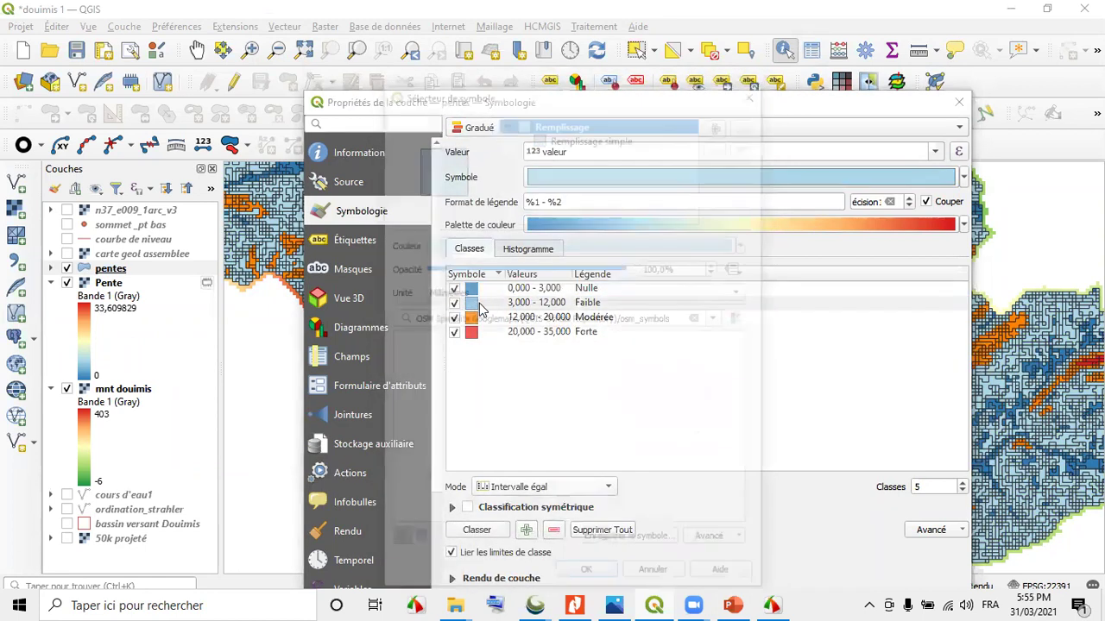
left_click(602, 137)
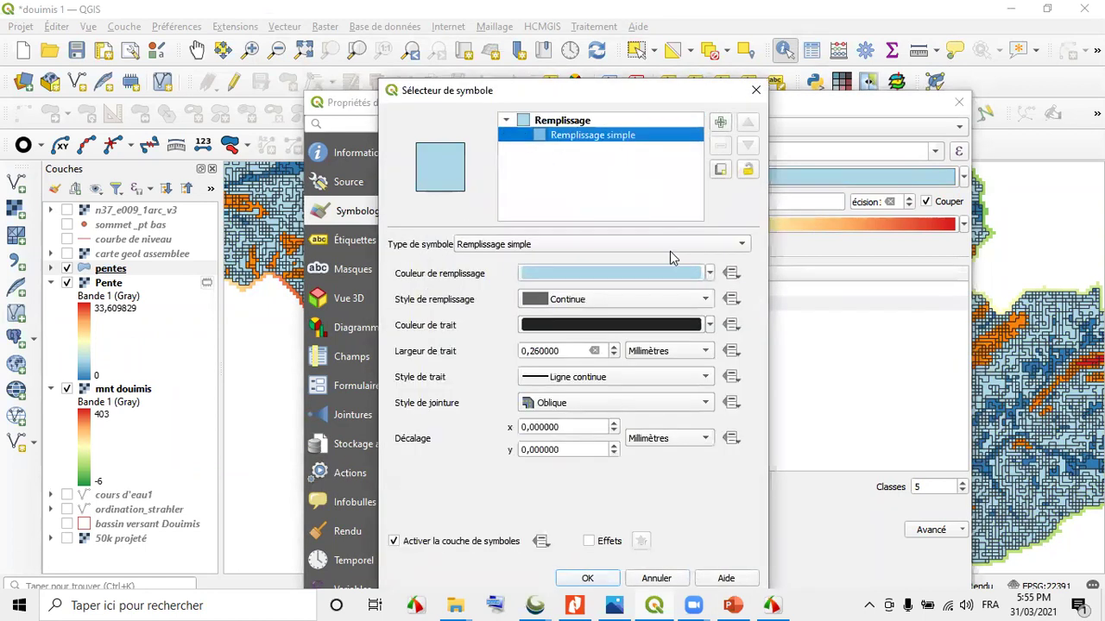
left_click(708, 325)
left_click(538, 261)
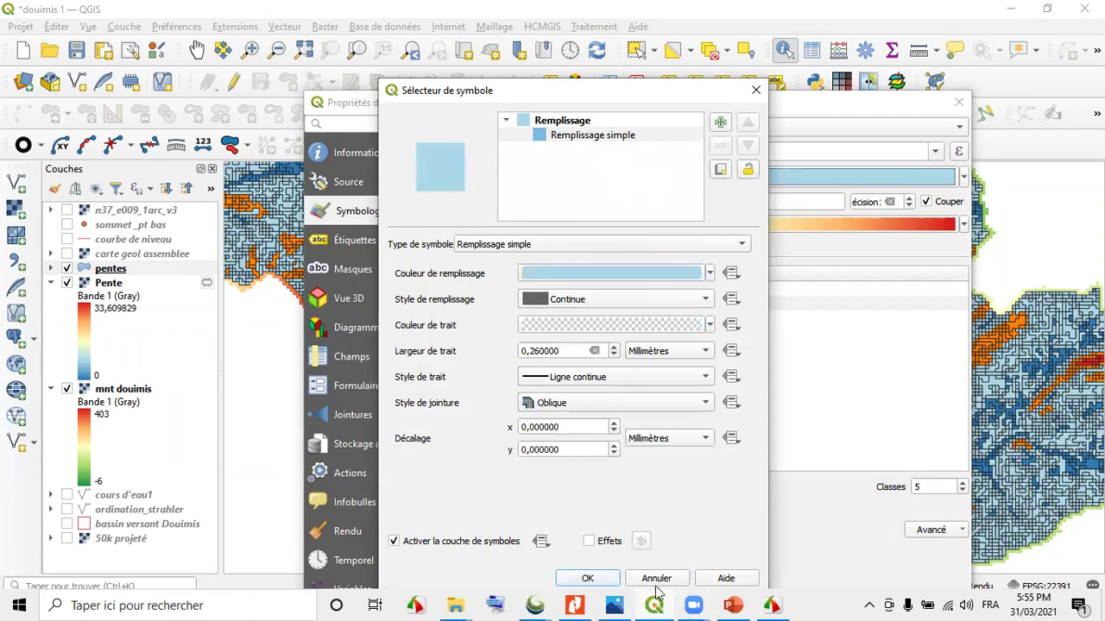
left_click(614, 576)
Make the stroke of the Modérée class's simple fill transparent
double_click(479, 316)
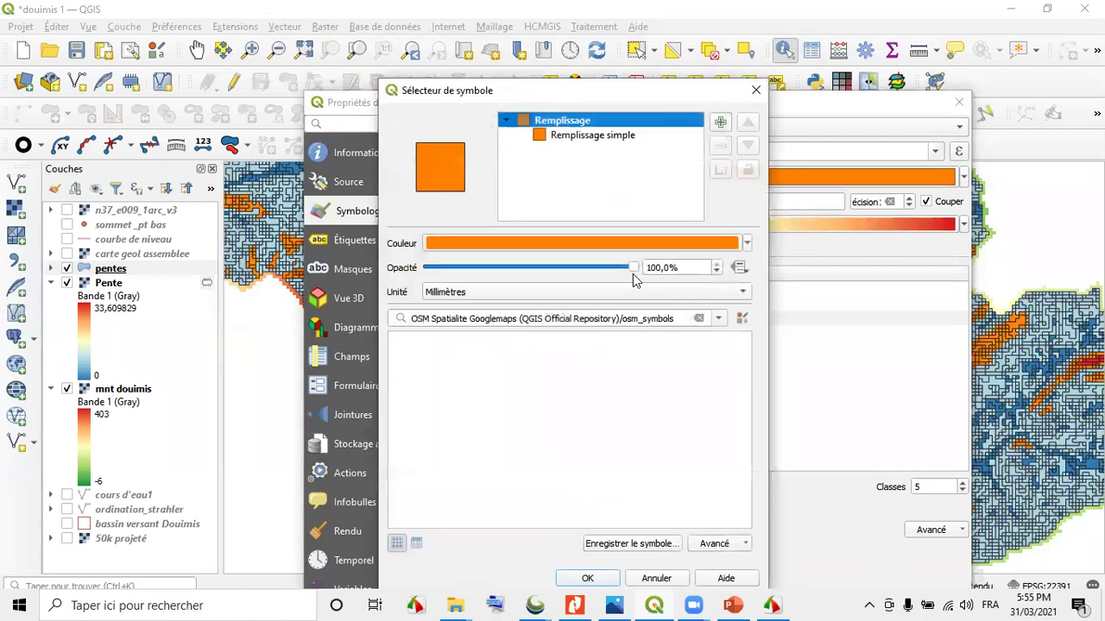
left_click(627, 141)
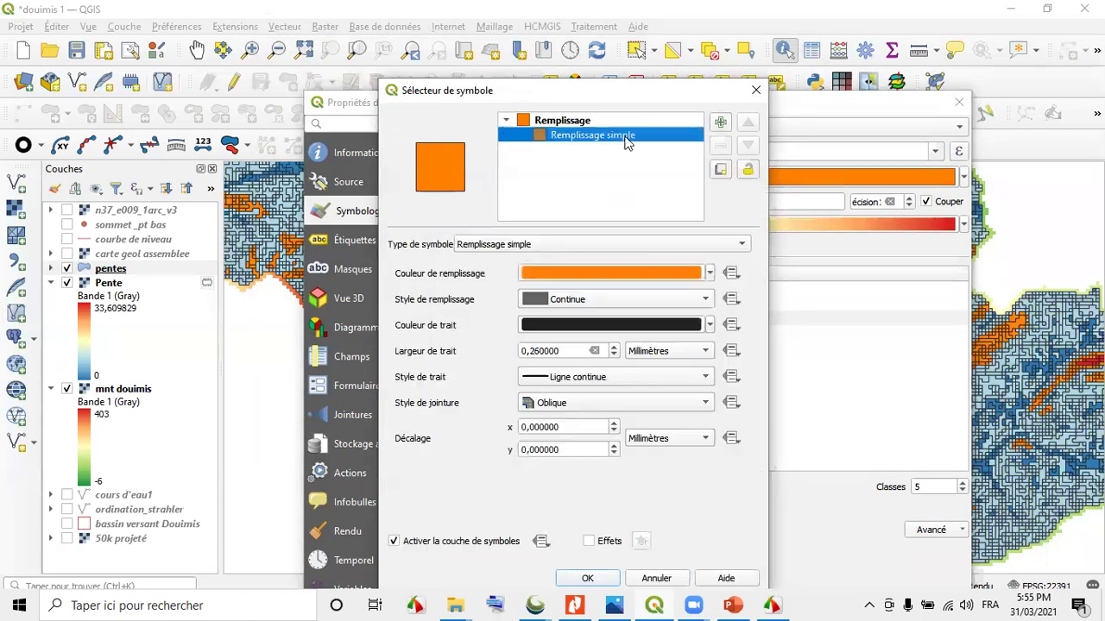
left_click(709, 326)
left_click(539, 259)
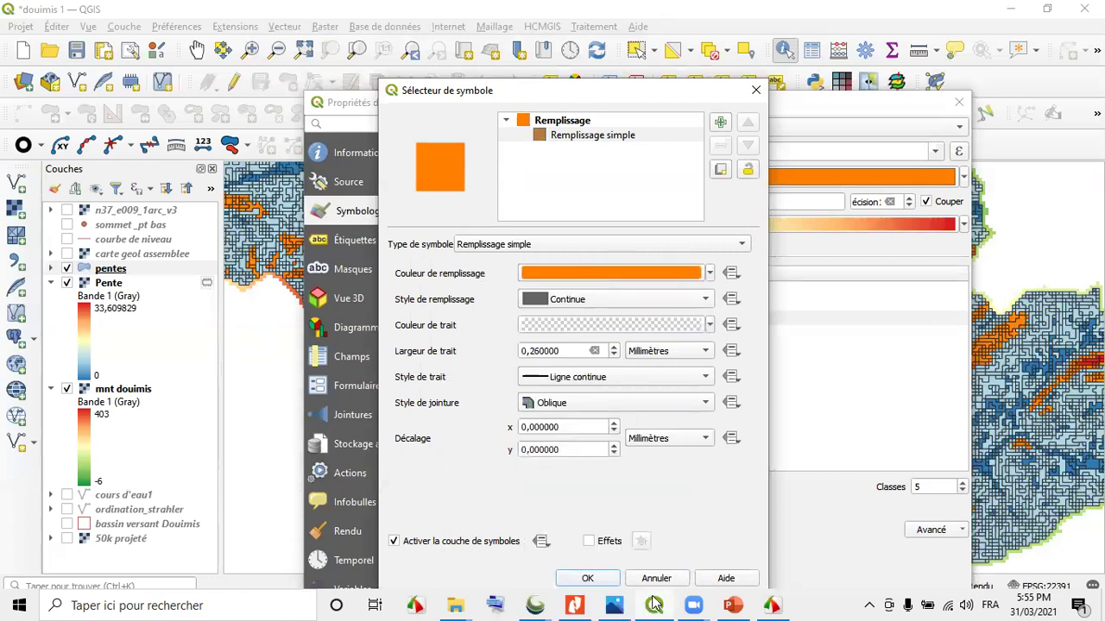
left_click(588, 578)
Make the stroke of the Forte class's simple fill transparent, and apply the finished symbology to the pentes layer
double_click(480, 331)
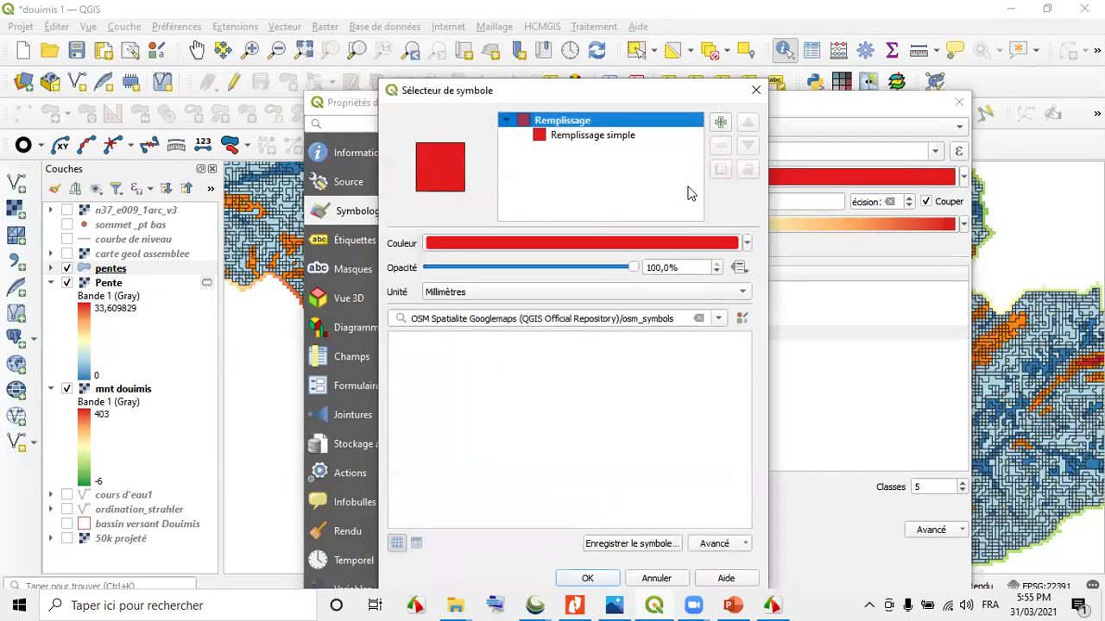
left_click(643, 141)
left_click(709, 325)
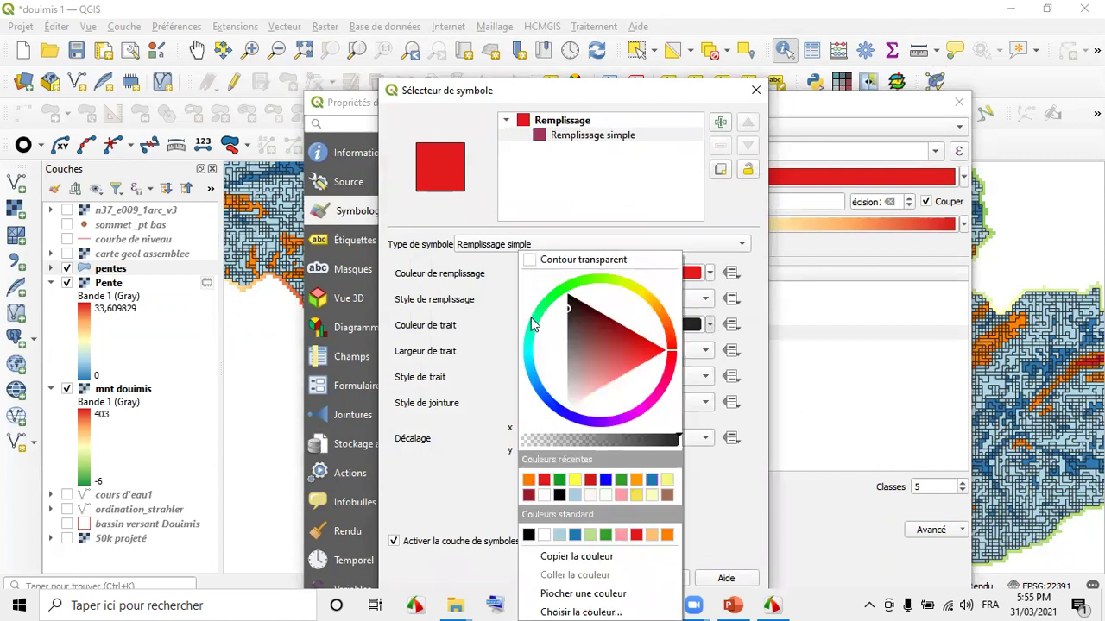
left_click(557, 265)
left_click(604, 579)
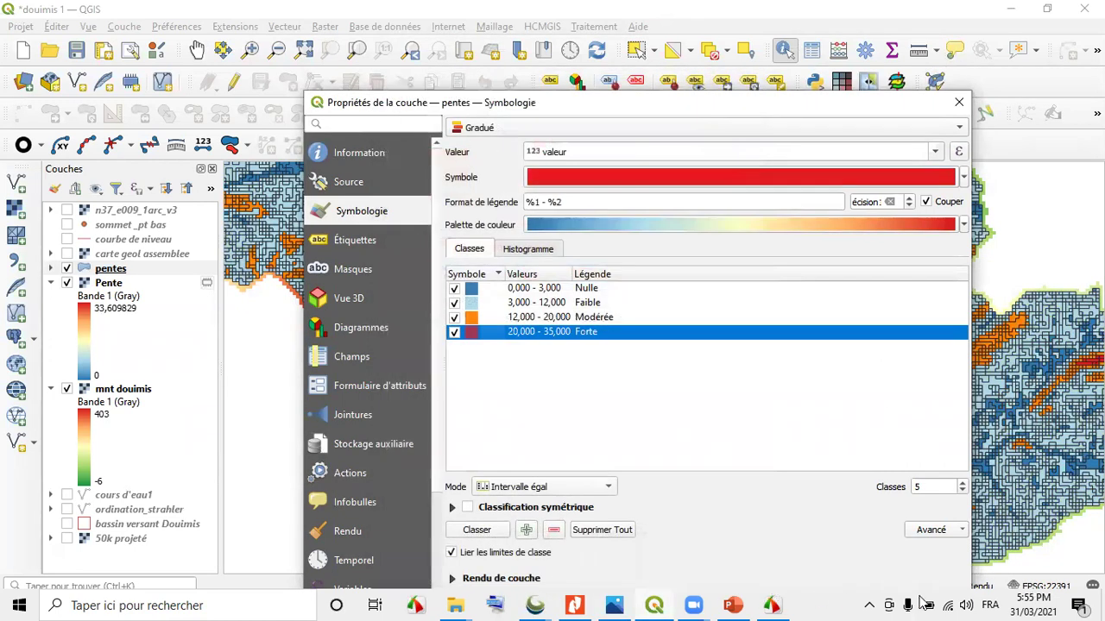
left_click_drag(720, 104, 698, 30)
left_click(836, 526)
left_click(704, 526)
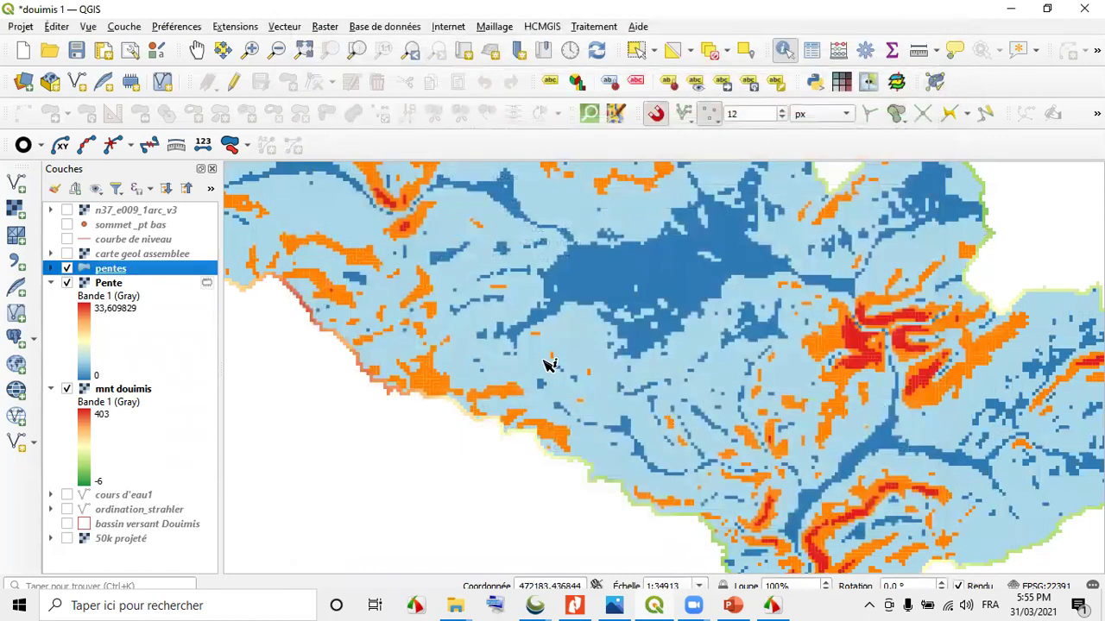
Collapse the legends of the Pente and mnt douimis layers and expand the class legend of the pentes layer
scroll(549, 365, "down", 1)
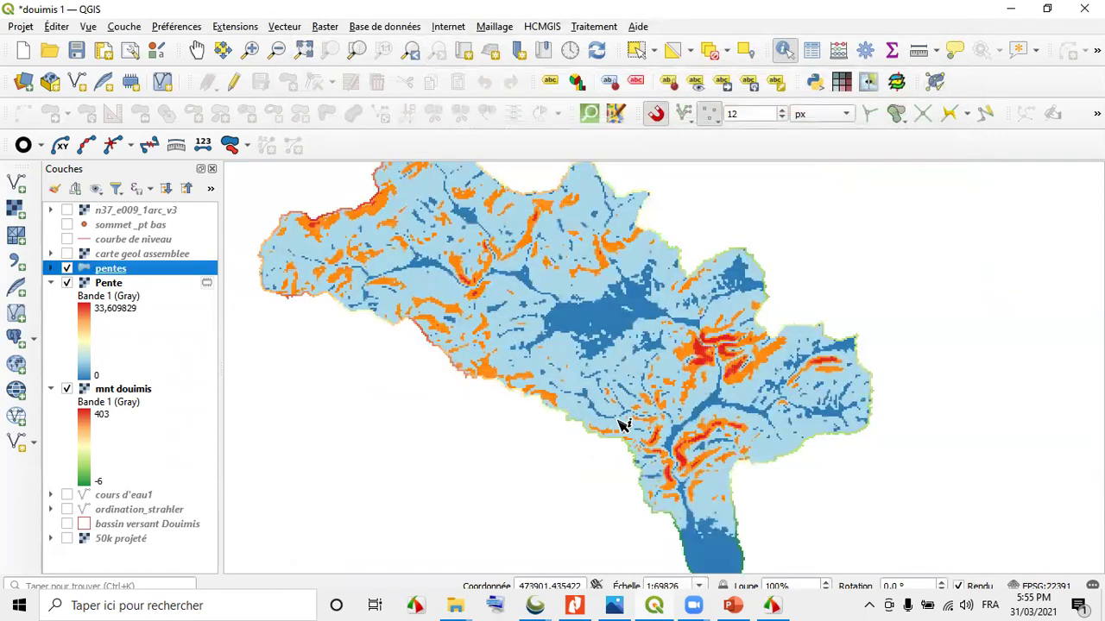
scroll(621, 427, "down", 1)
scroll(623, 424, "up", 1)
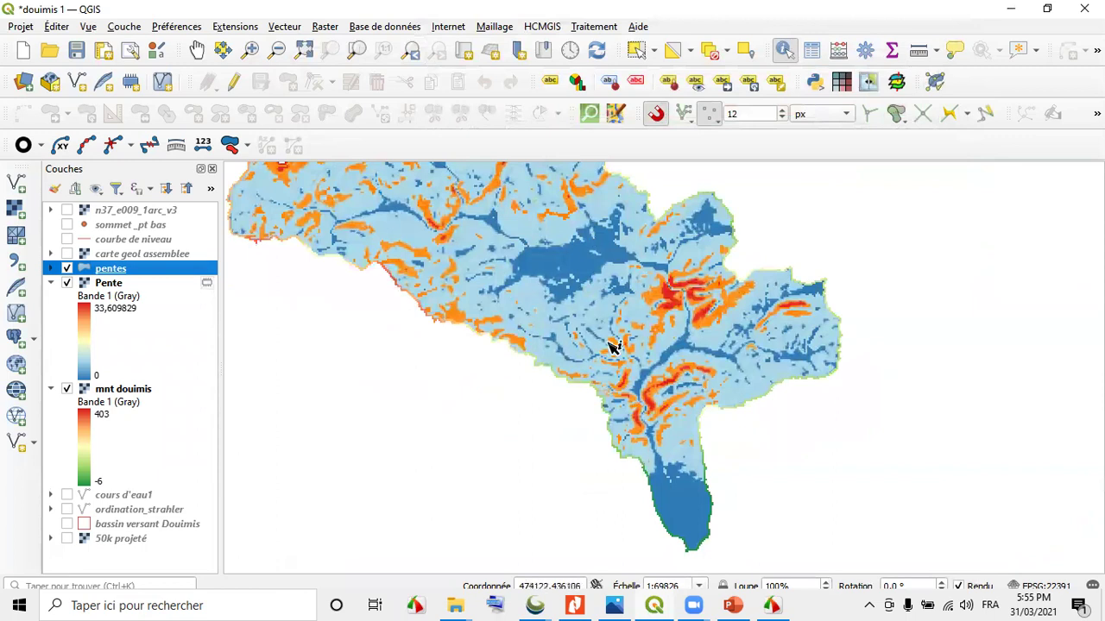
left_click(51, 283)
left_click(50, 297)
left_click(50, 268)
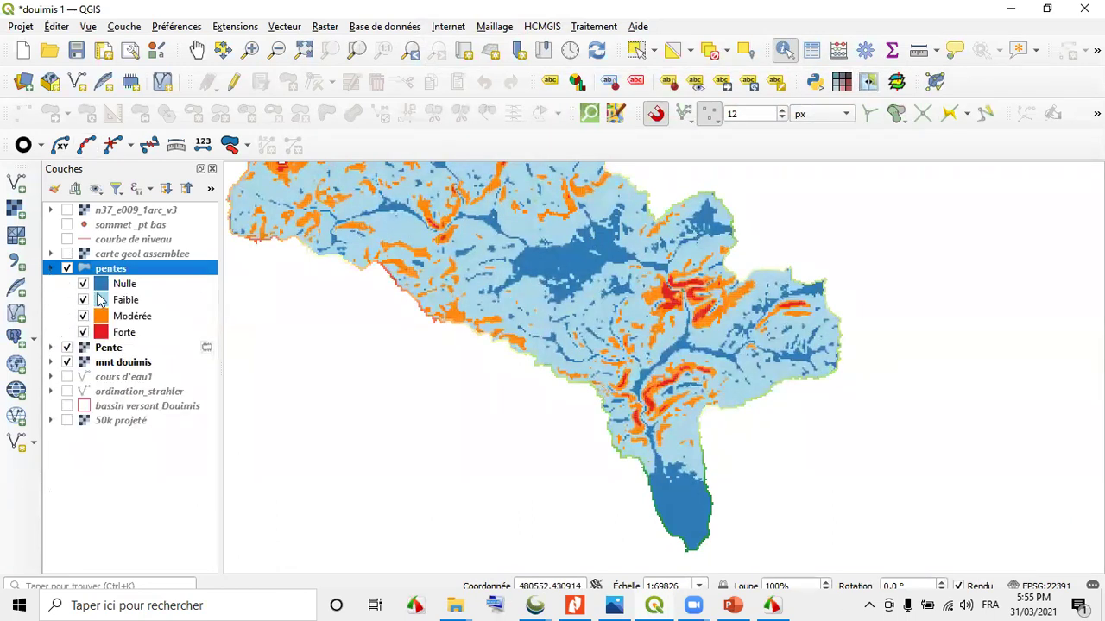
Hide the Faible and Modérée classes of pentes, and turn off the Pente and mnt douimis layers
left_click(84, 316)
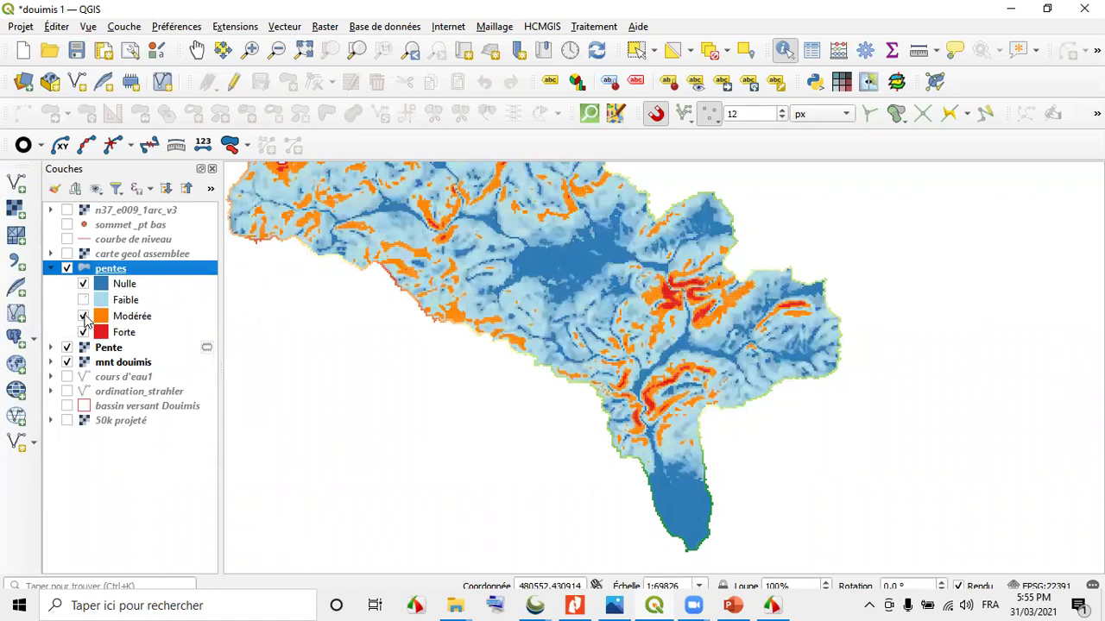
left_click(67, 347)
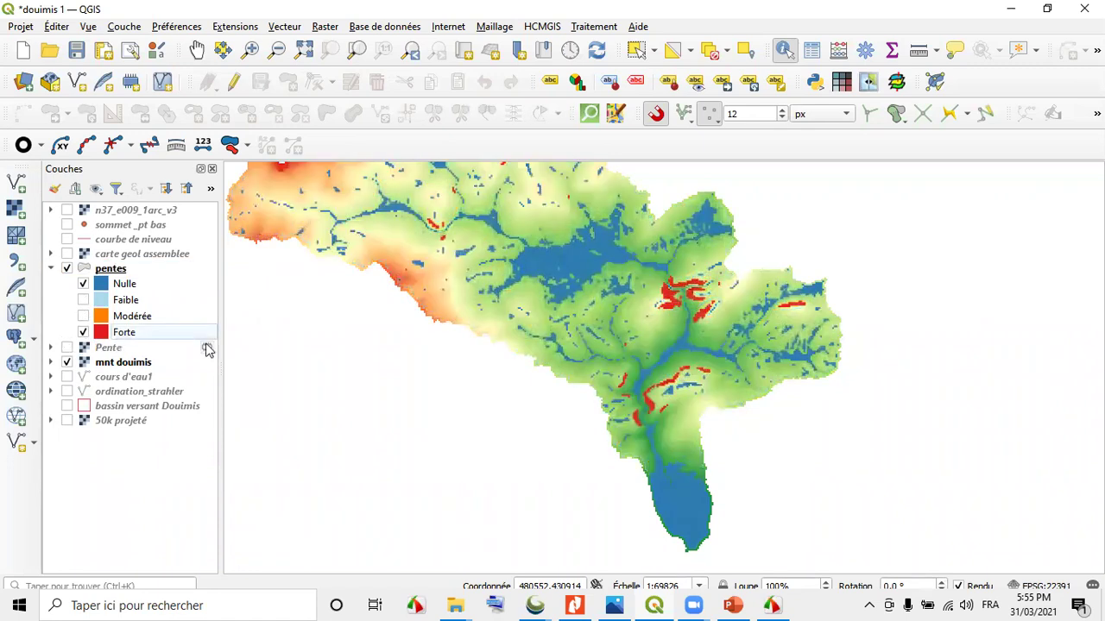
left_click(67, 363)
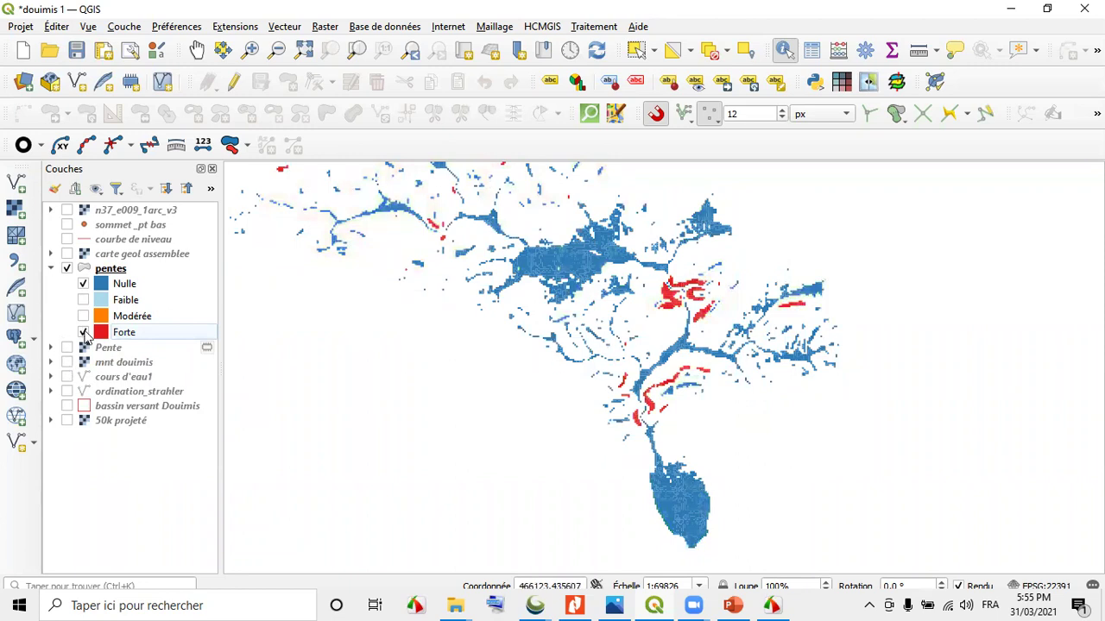
View the Nulle class alone on the map, and show only the Forte class in its place
left_click(83, 332)
scroll(670, 328, "down", 1)
scroll(652, 316, "up", 2)
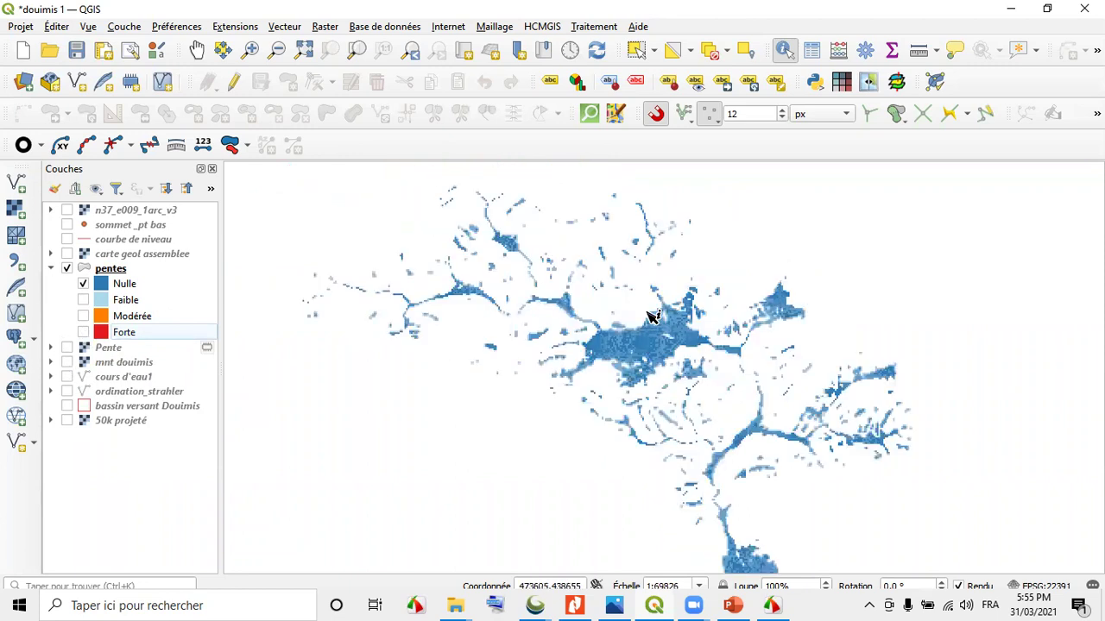
left_click(83, 333)
left_click(83, 285)
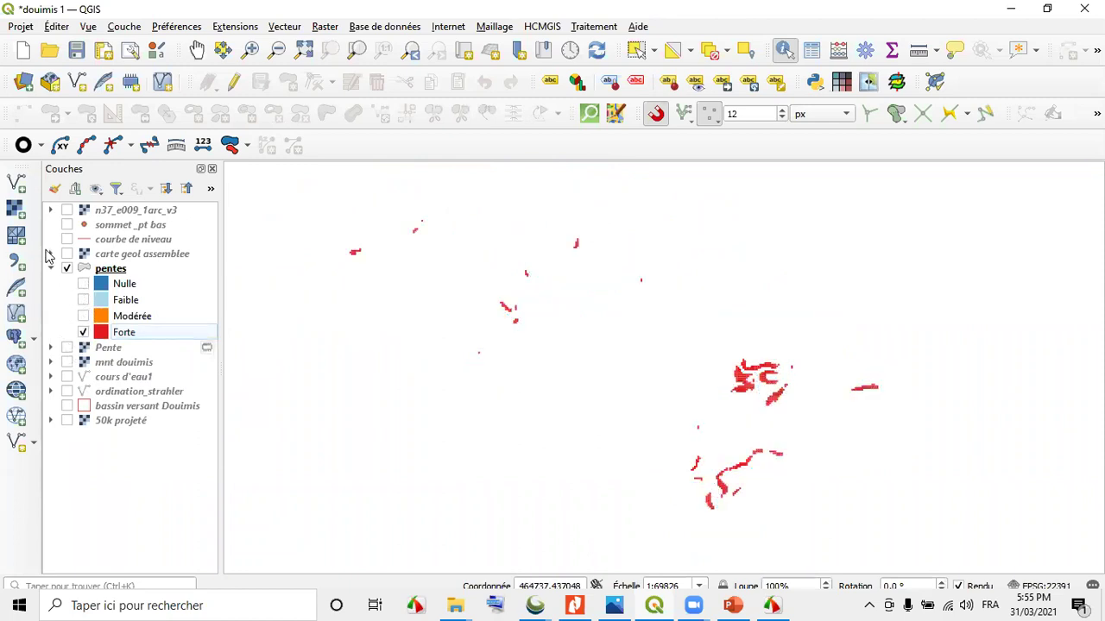
Show the 50k projeté base map and examine where the Forte slopes lie on it
left_click(66, 421)
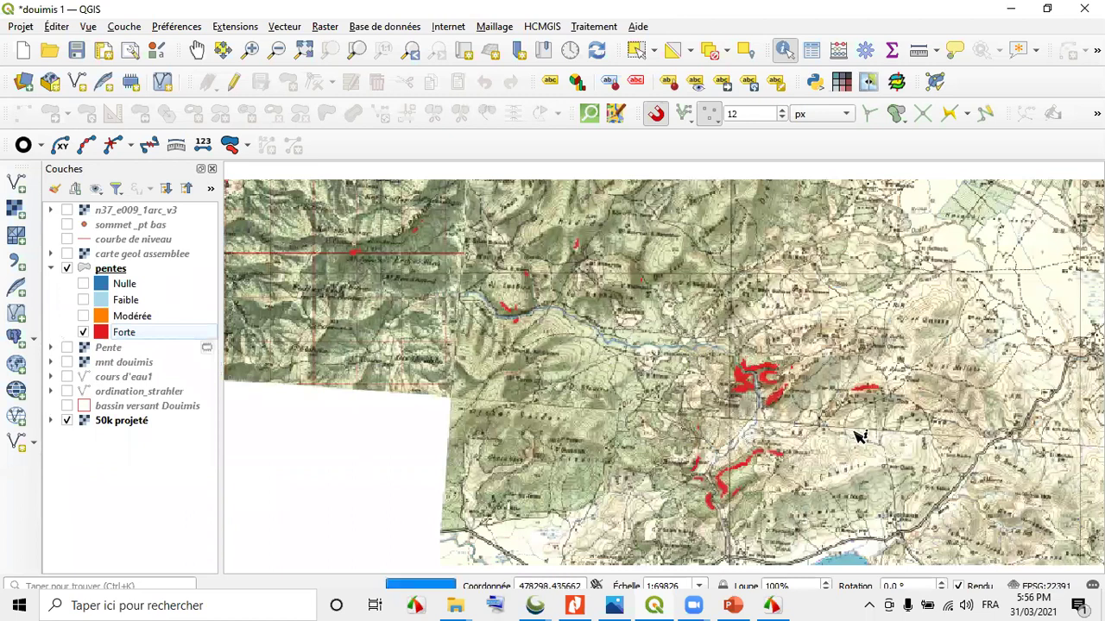
scroll(860, 426, "up", 1)
scroll(661, 333, "up", 1)
scroll(683, 288, "up", 1)
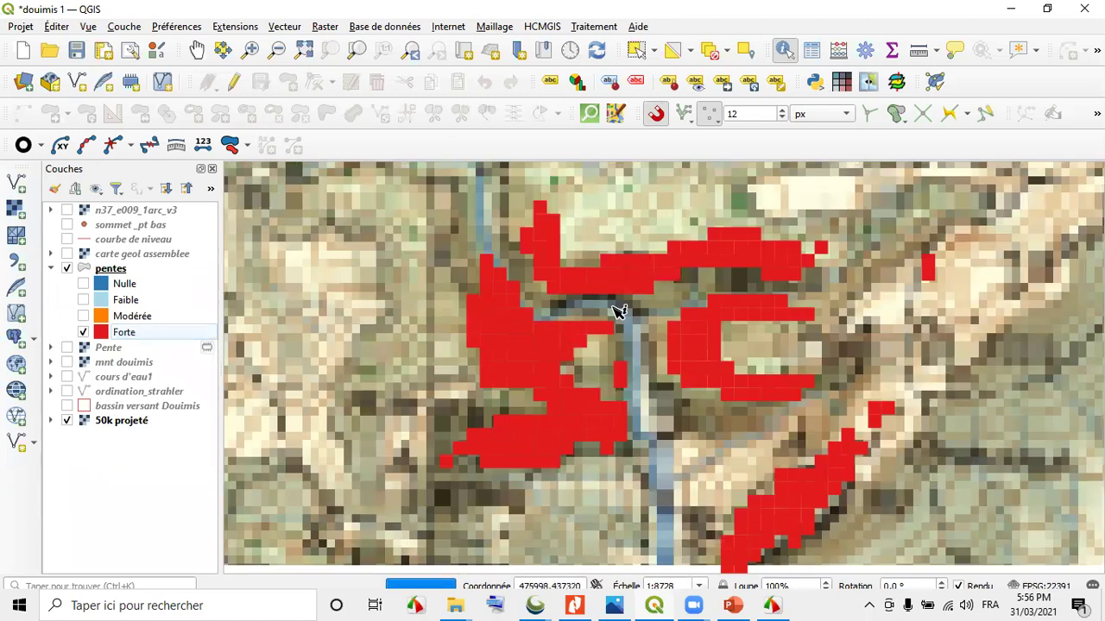
scroll(643, 276, "down", 2)
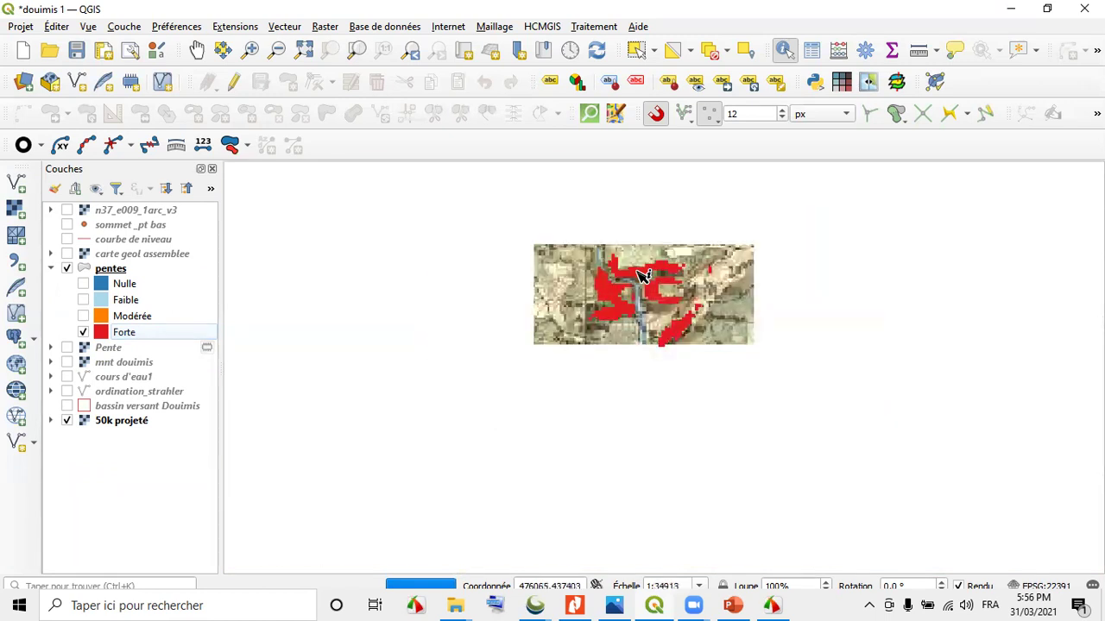
scroll(643, 275, "down", 1)
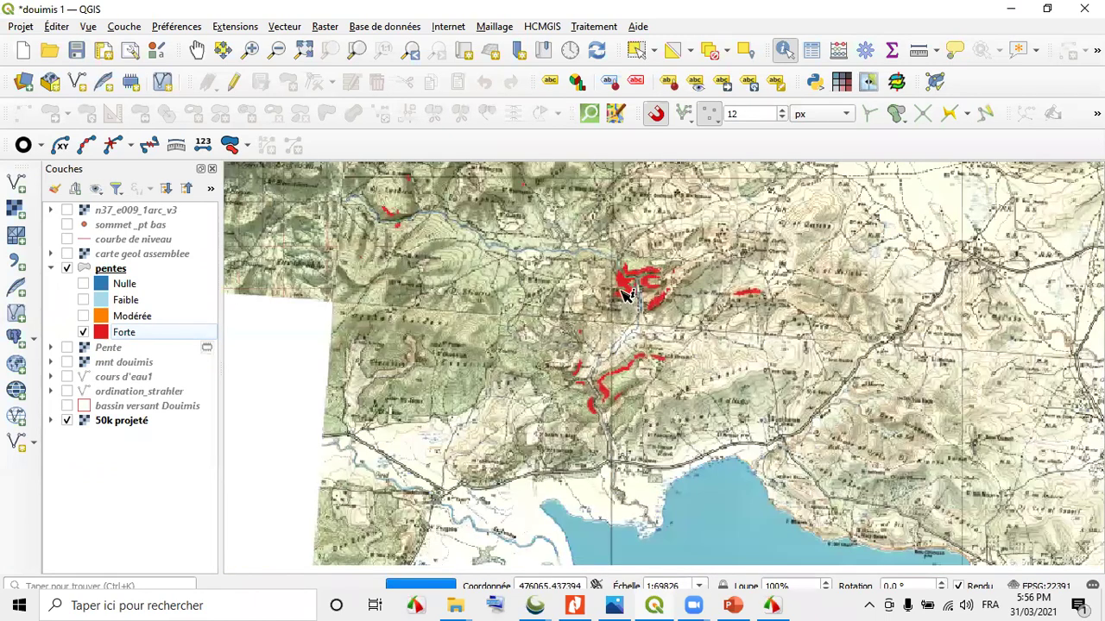
Expand the mnt douimis legend, and show the Nulle, Faible and Modérée classes of pentes again
left_click(50, 363)
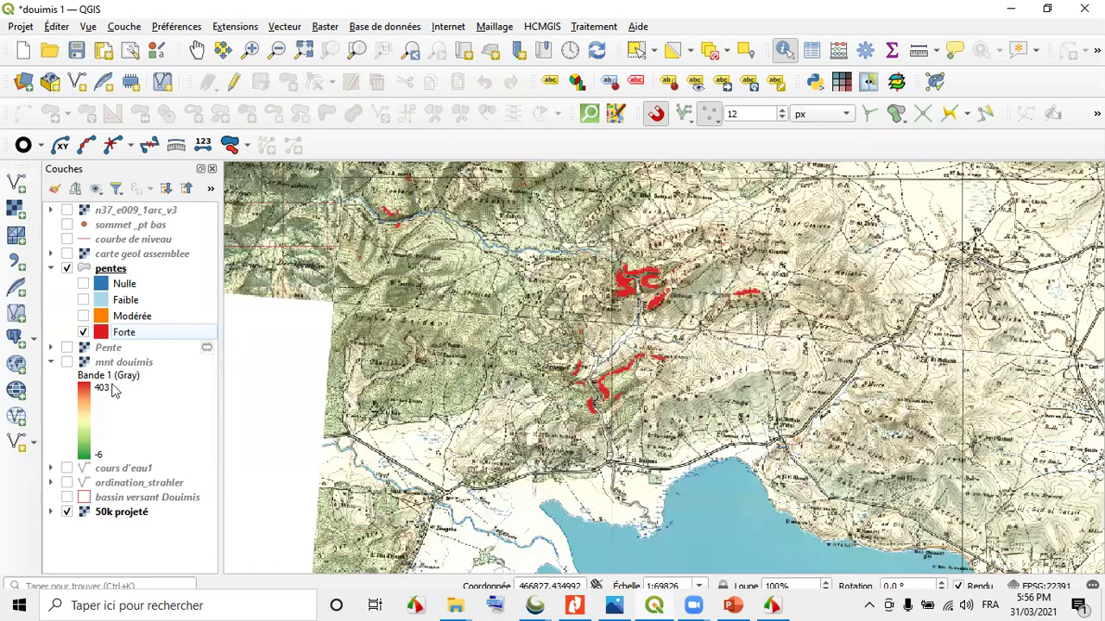
left_click(53, 271)
left_click(51, 274)
left_click(83, 283)
left_click(83, 299)
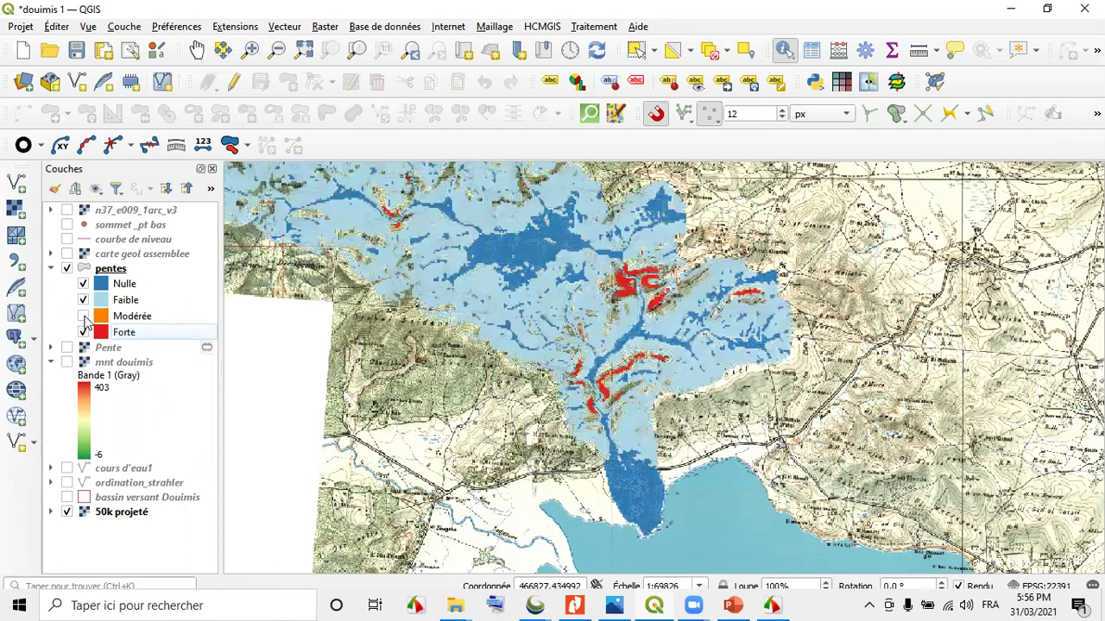
left_click(84, 316)
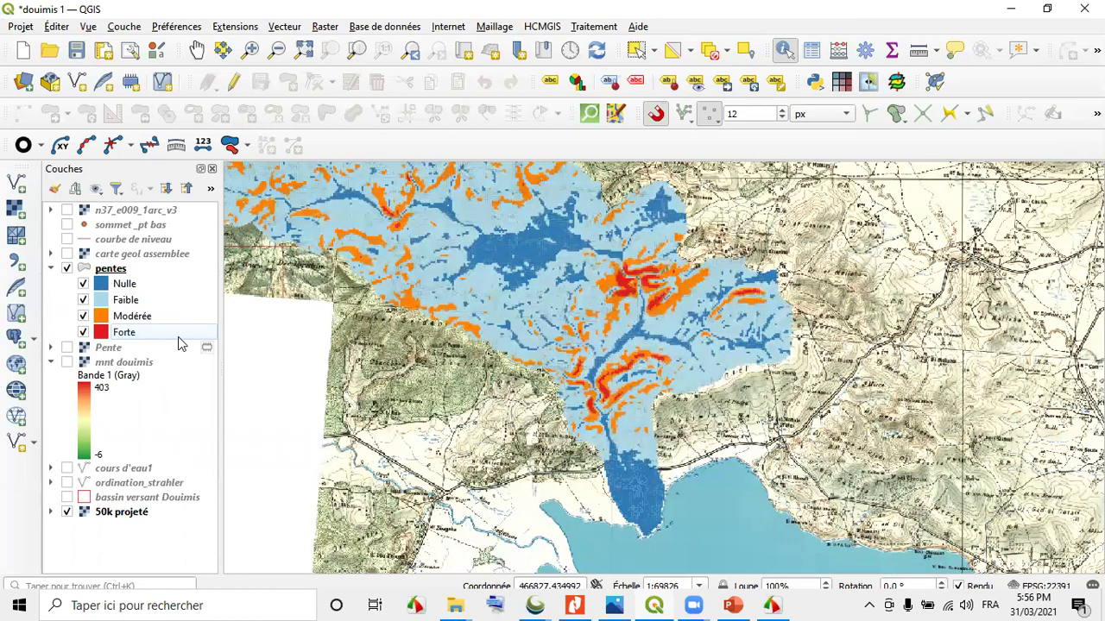
View the Nulle class of pentes alone over the 50k map, and restore the Faible, Modérée and Forte classes
left_click(82, 299)
left_click(83, 317)
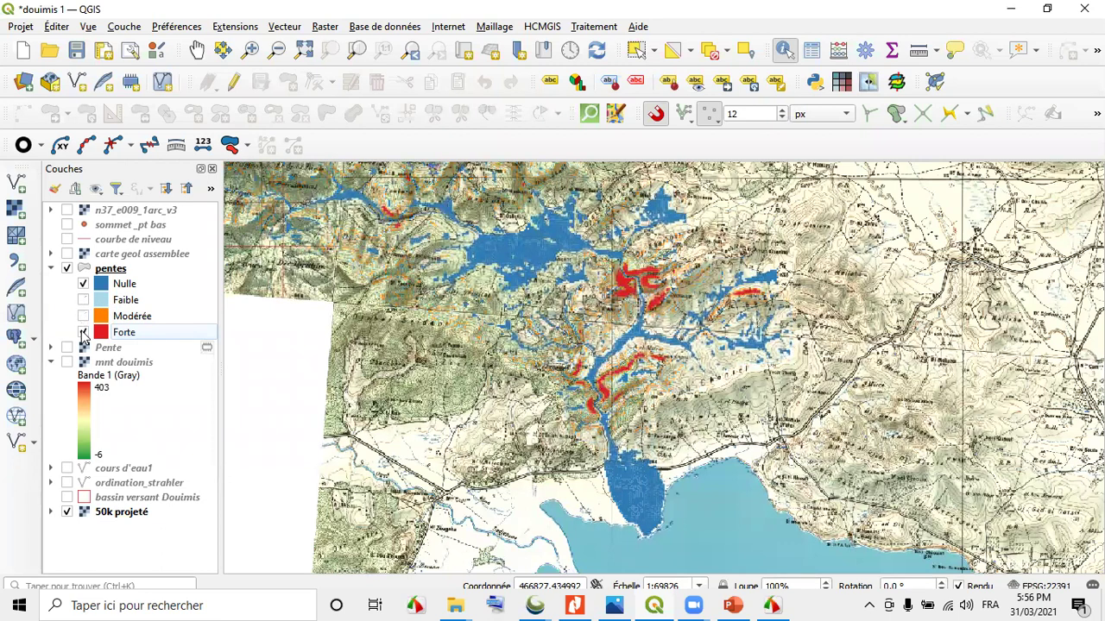
left_click(83, 332)
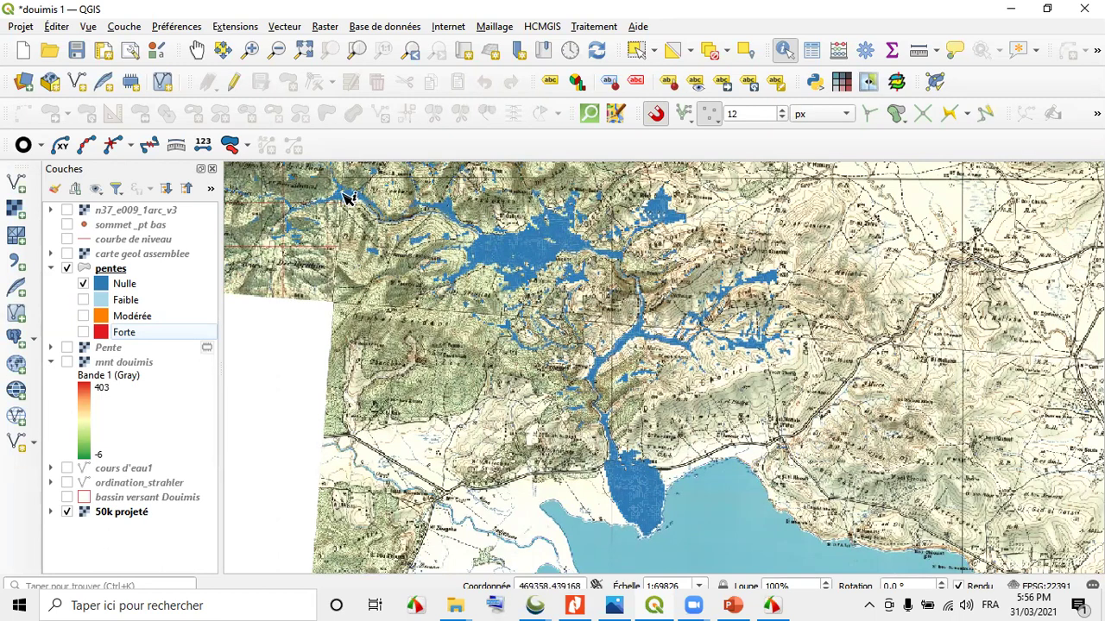
left_click(83, 300)
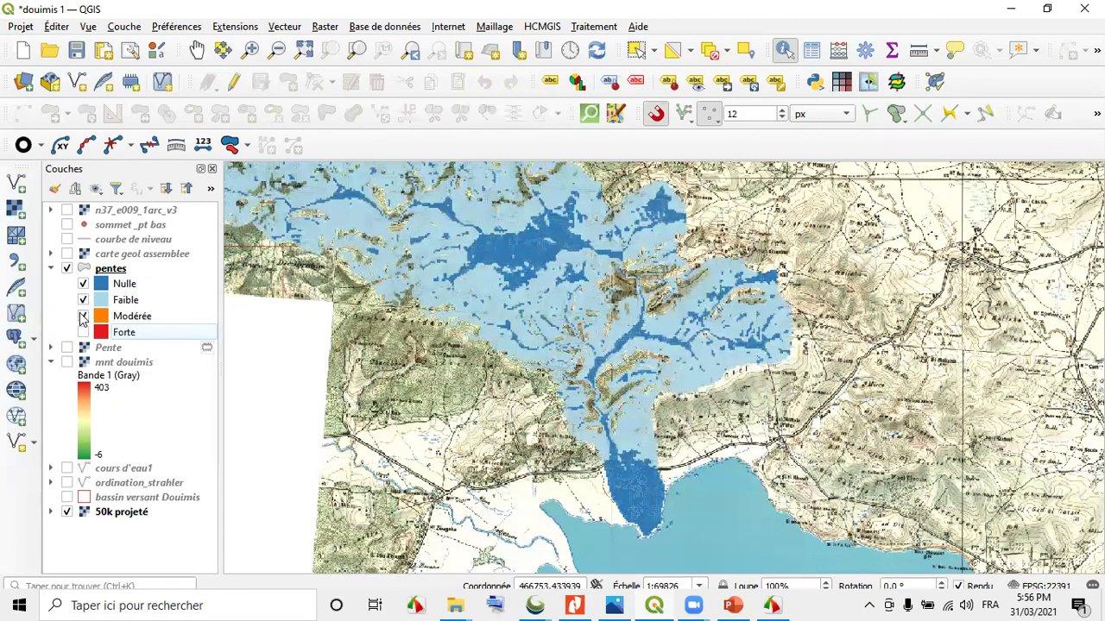
left_click(83, 316)
left_click(83, 333)
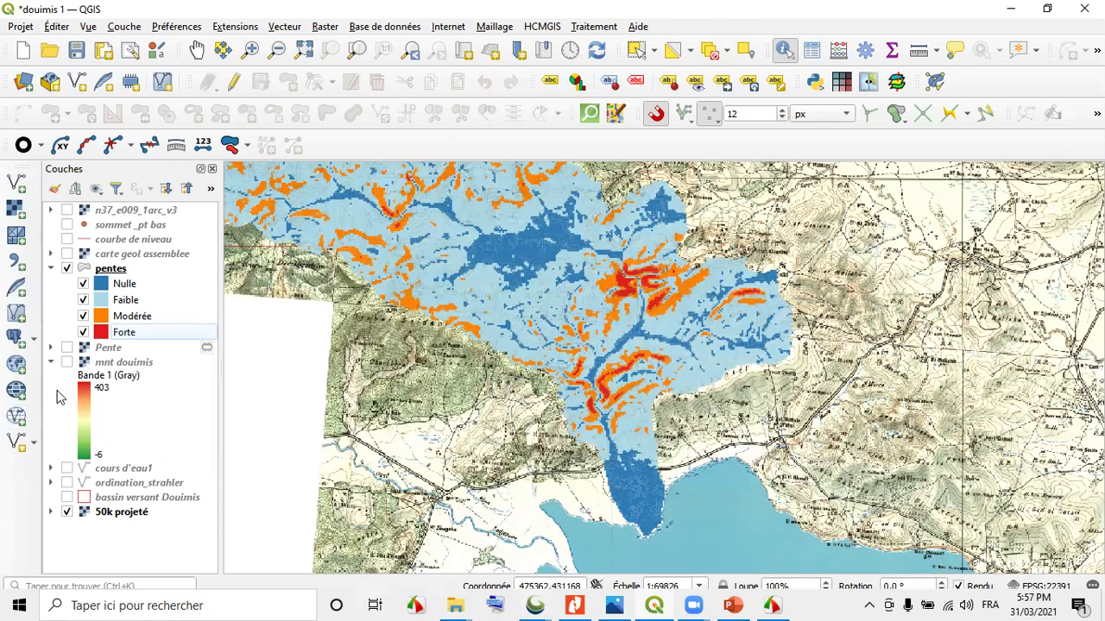
Select the pentes layer and save the project
left_click(107, 275)
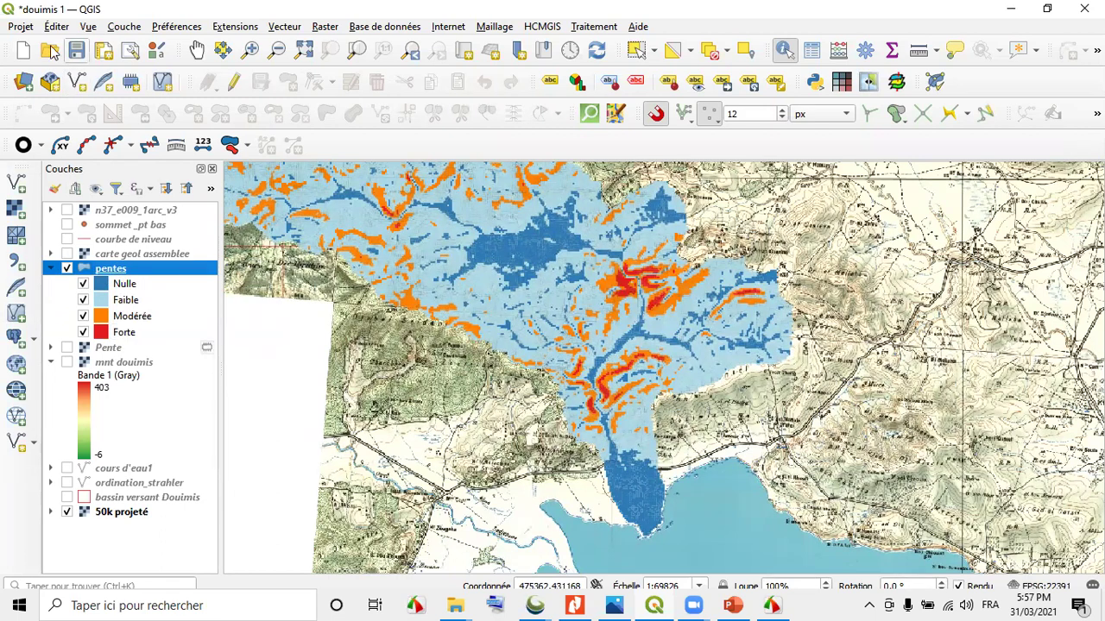
left_click(77, 50)
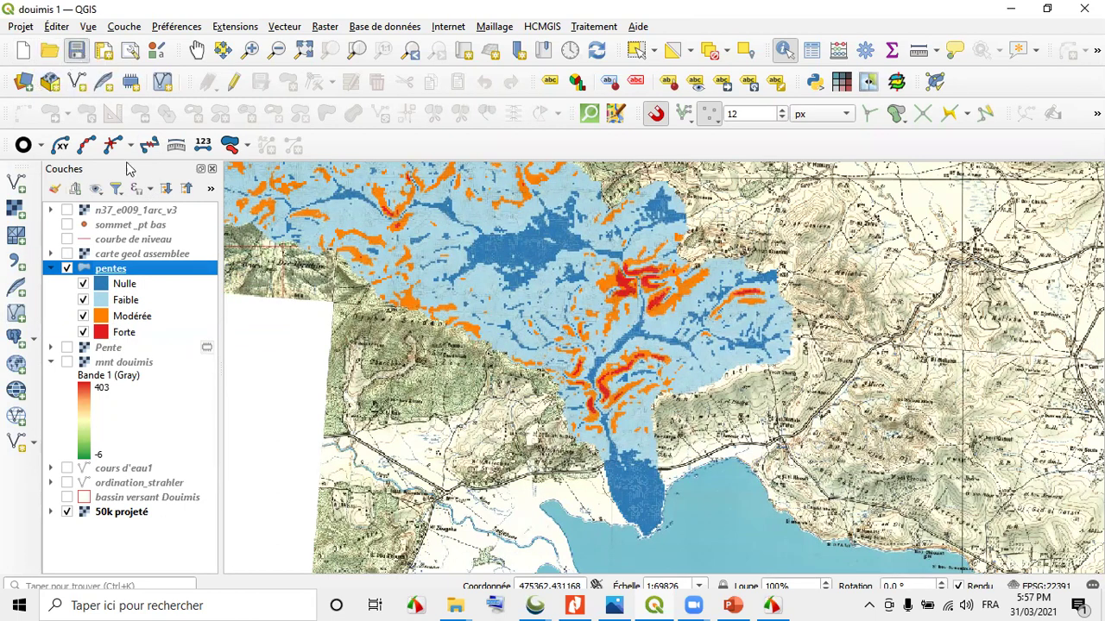
right_click(107, 271)
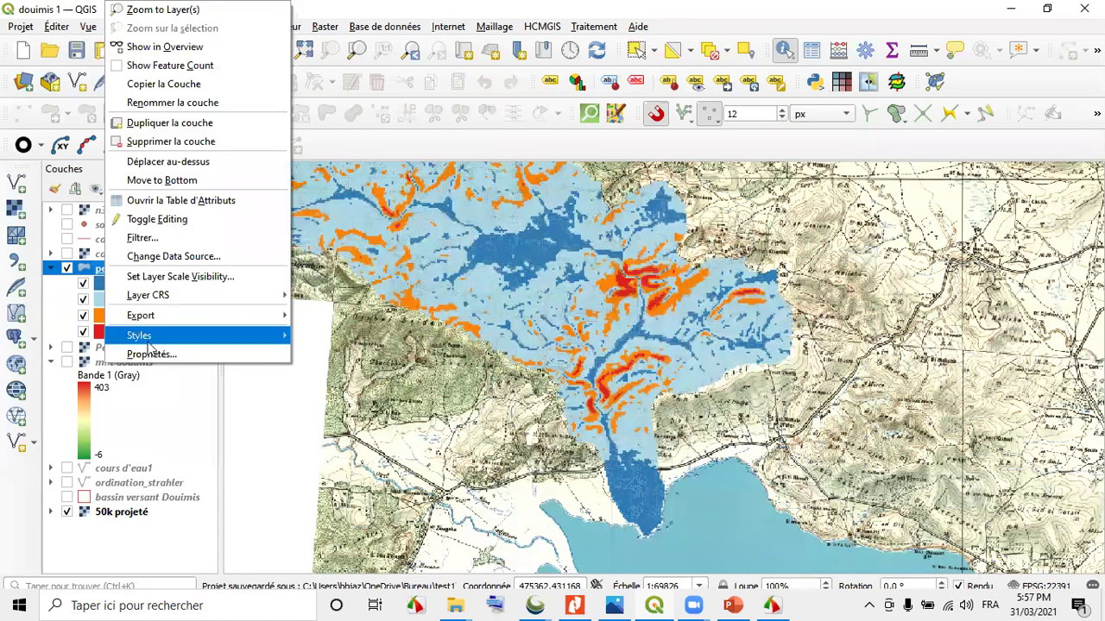
double_click(92, 271)
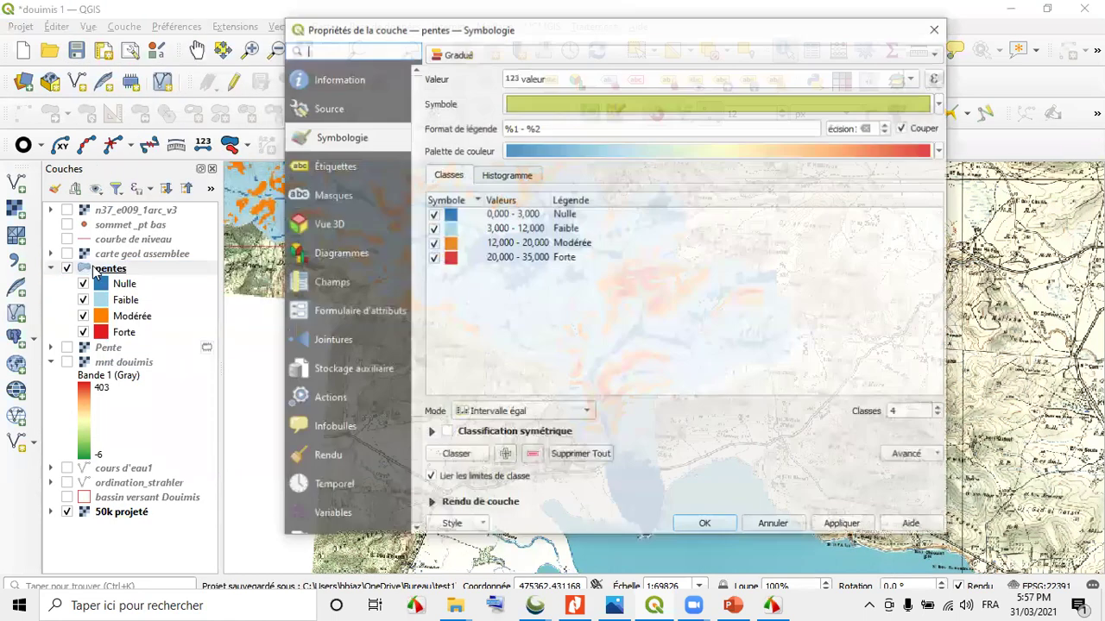
left_click(937, 21)
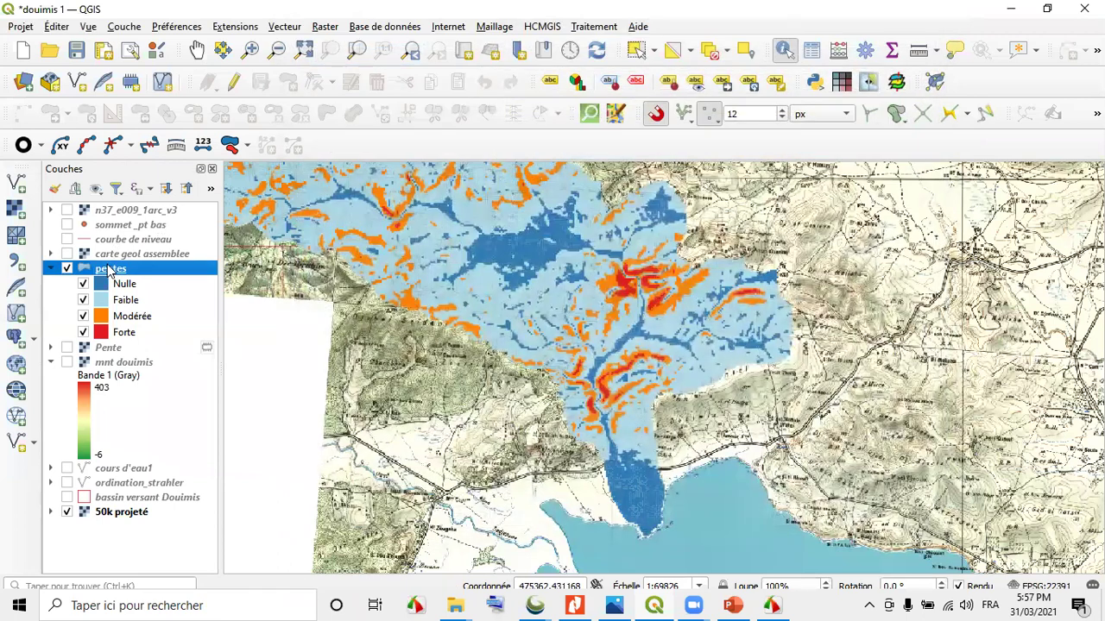
Open the attribute table of the pentes layer and bring up its field calculator
right_click(108, 271)
left_click(183, 210)
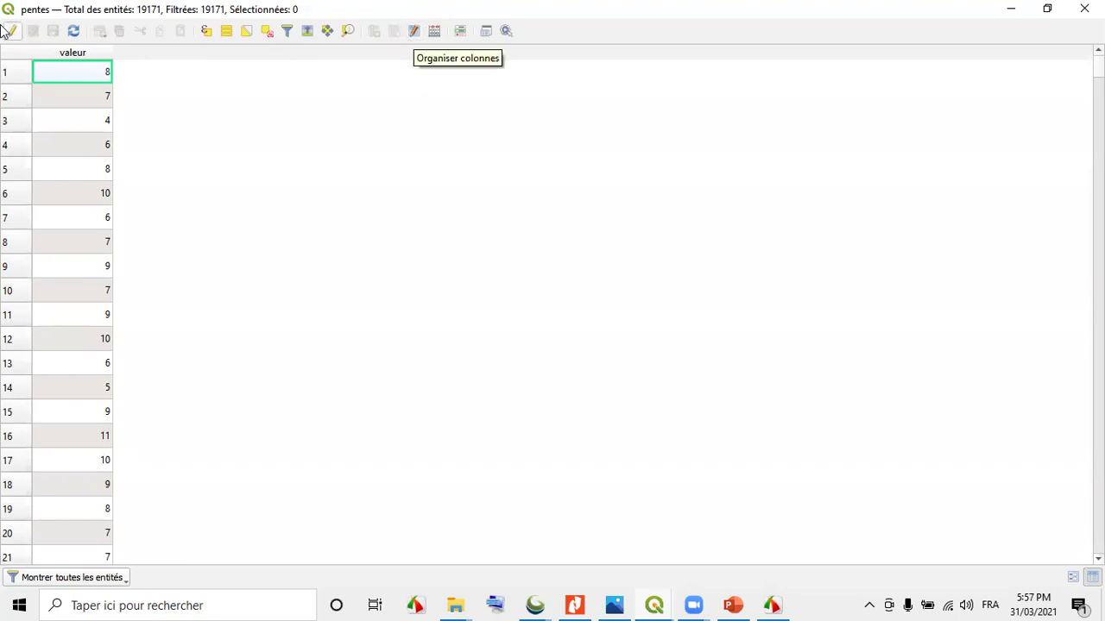
left_click(435, 33)
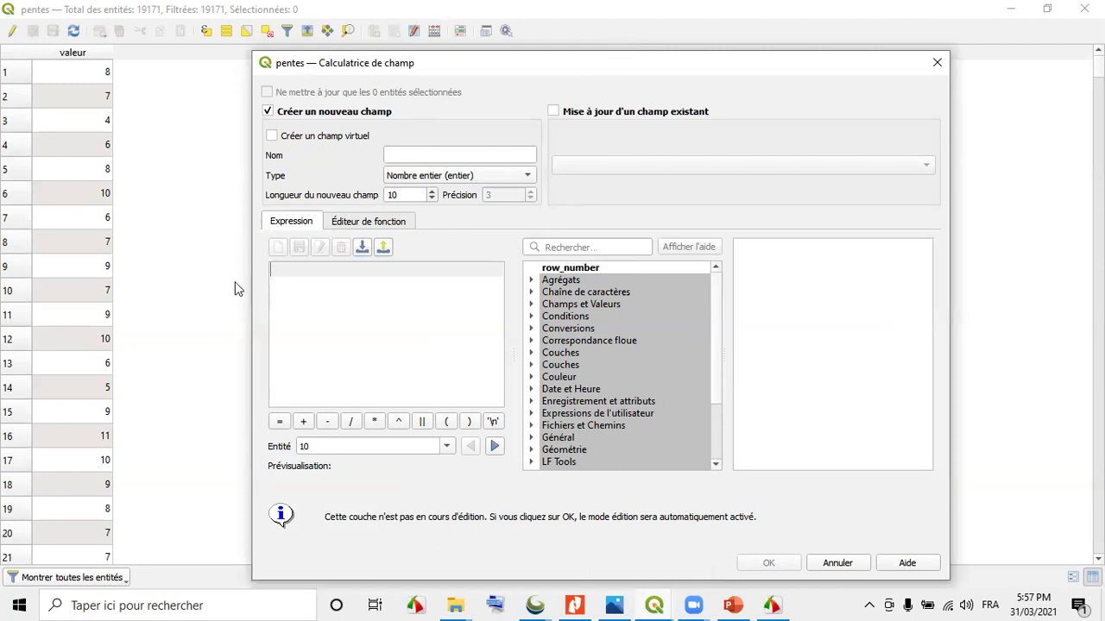
left_click_drag(278, 72, 247, 93)
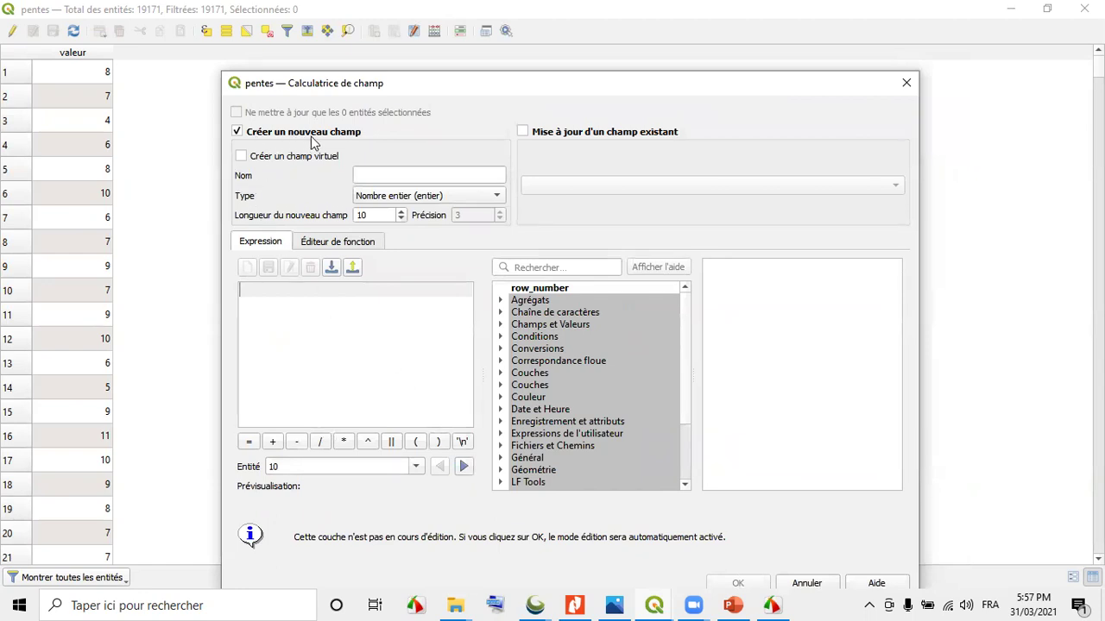
Define the new field as a virtual field named Surf_ha with the type Nombre décimal (double)
left_click(268, 157)
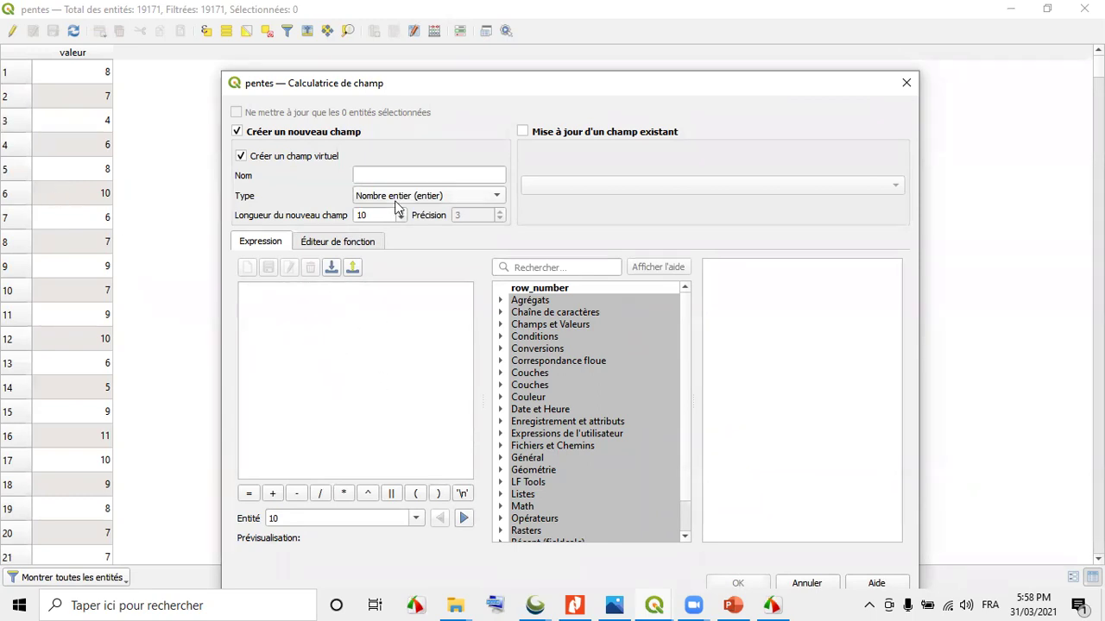
left_click(387, 172)
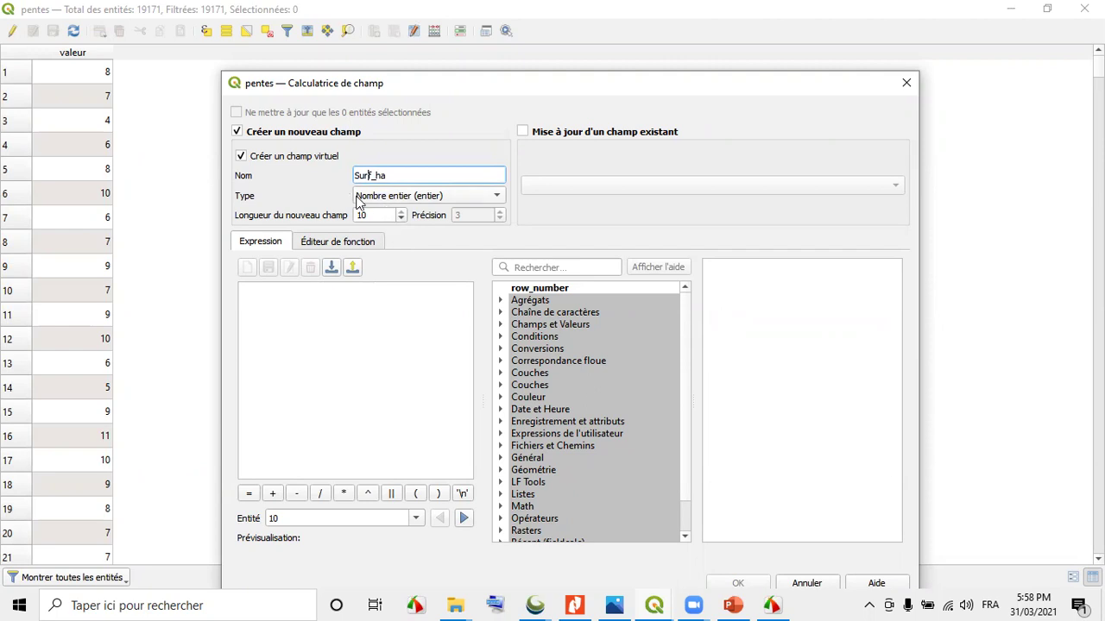
left_click(488, 197)
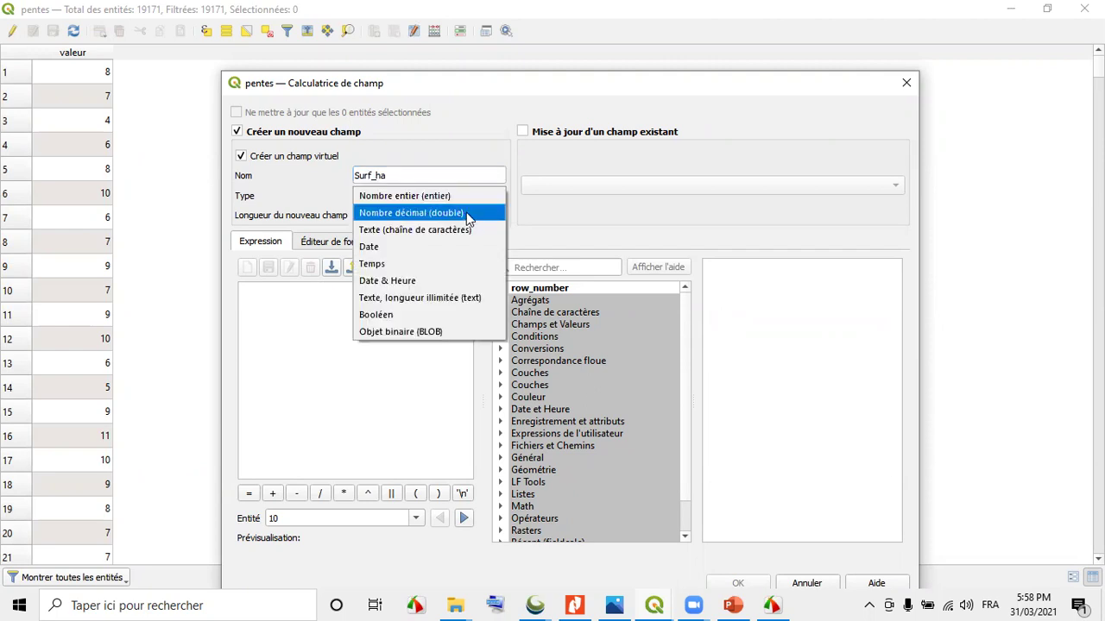
left_click(463, 214)
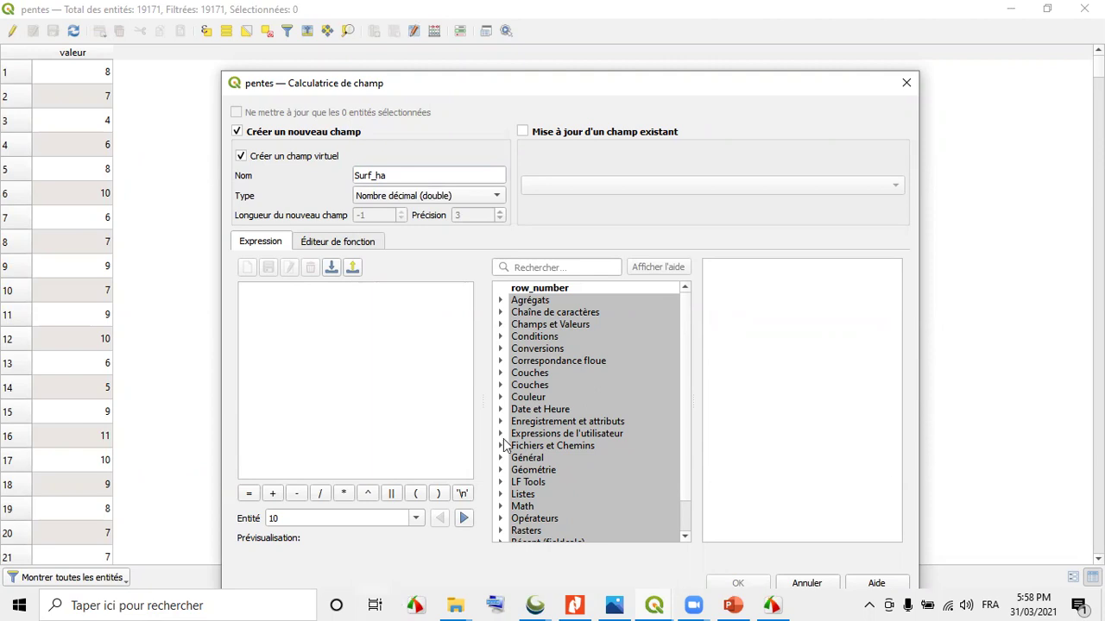
Enter the expression $area /10000 for the new field, using the $area function from the Géométrie group
scroll(520, 449, "down", 1)
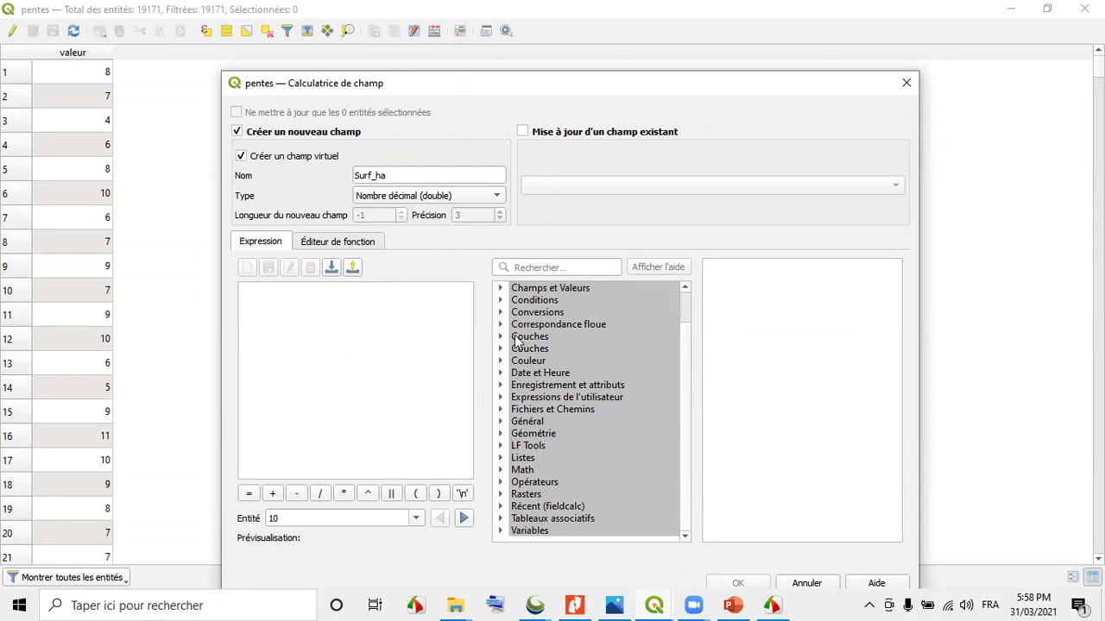
left_click(501, 433)
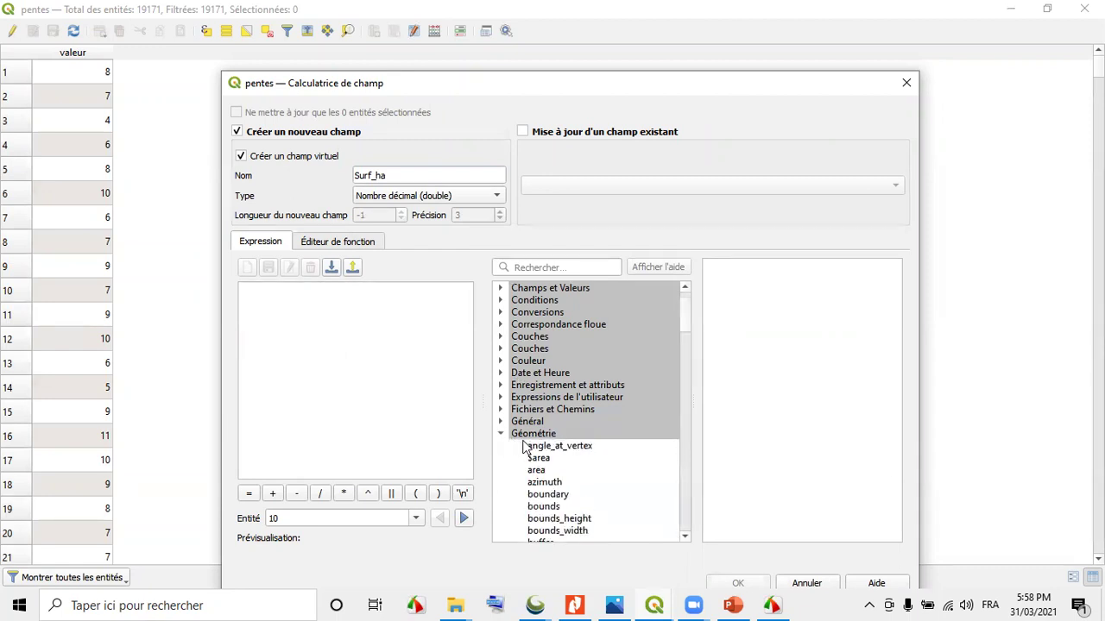
scroll(575, 460, "down", 1)
left_click(546, 422)
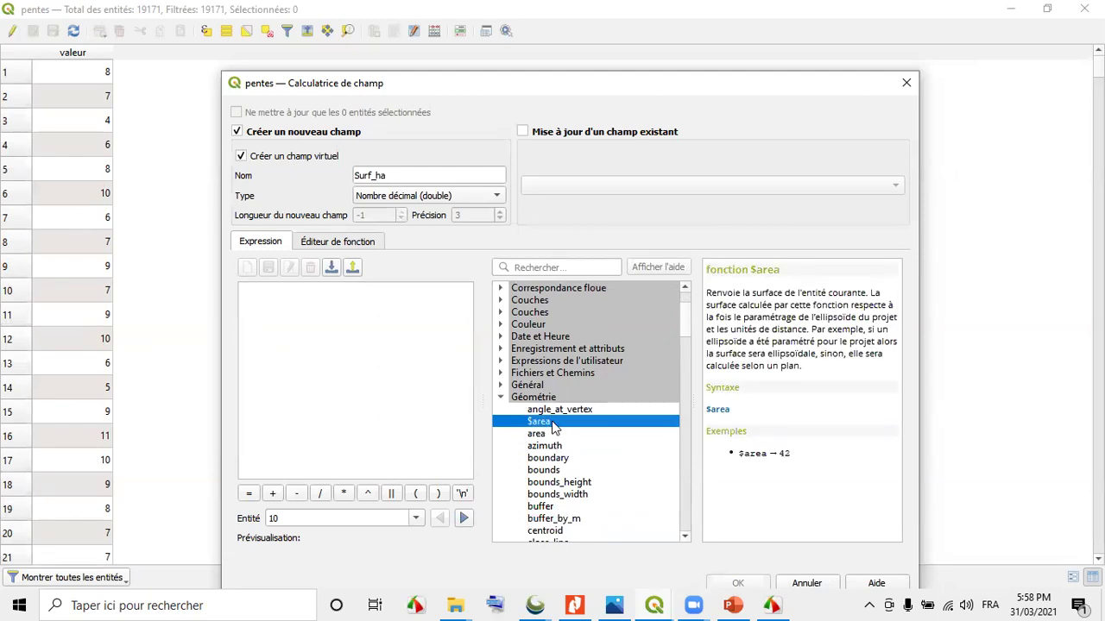
double_click(552, 423)
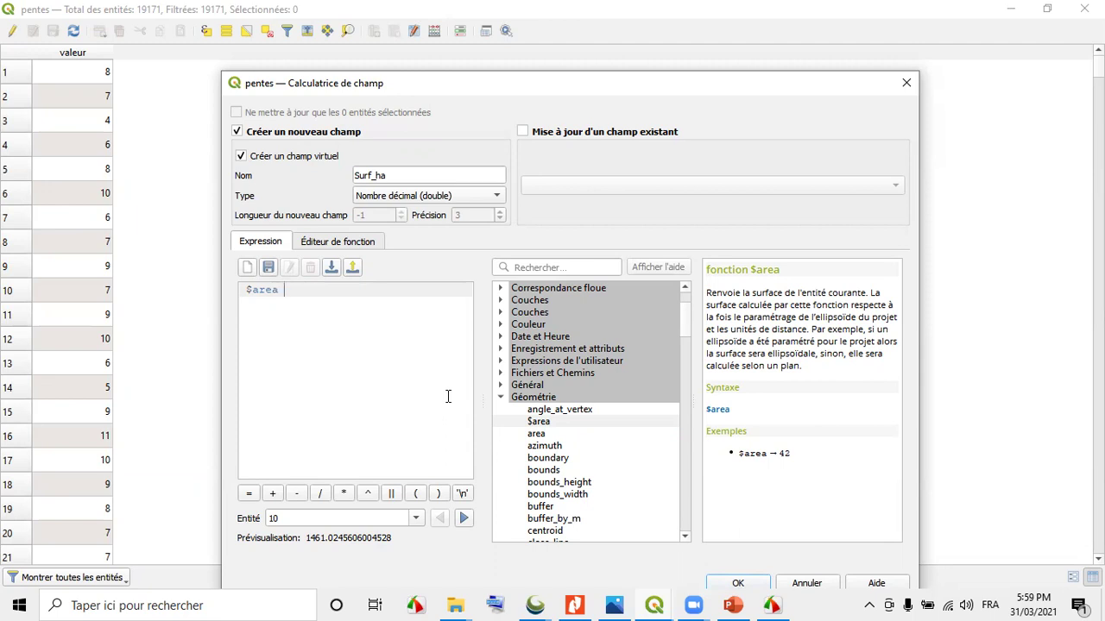
type("/")
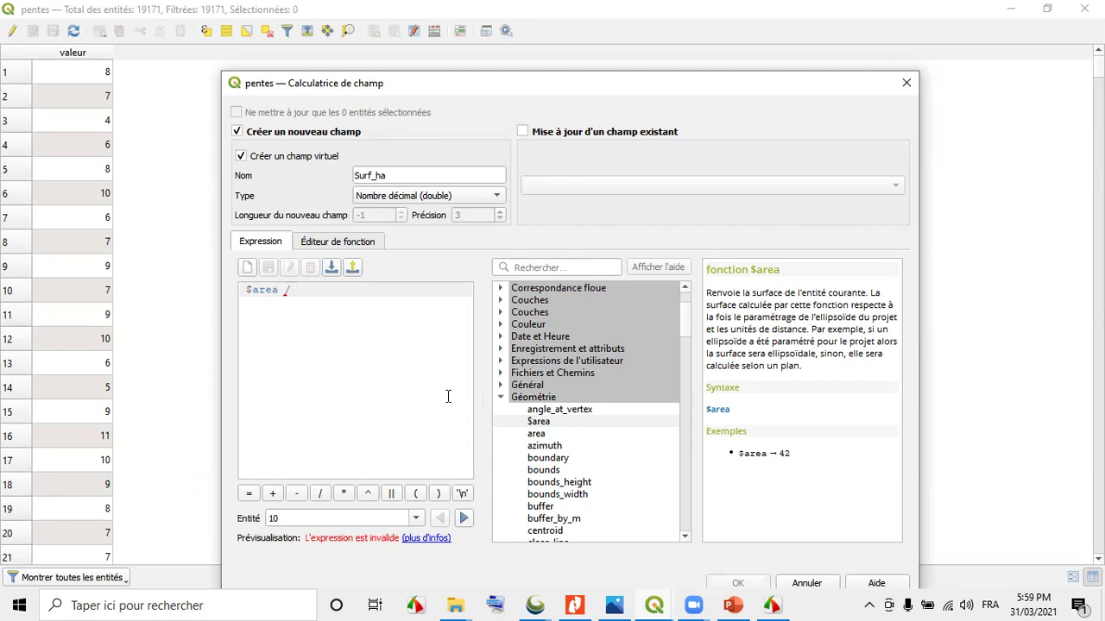
type("1000")
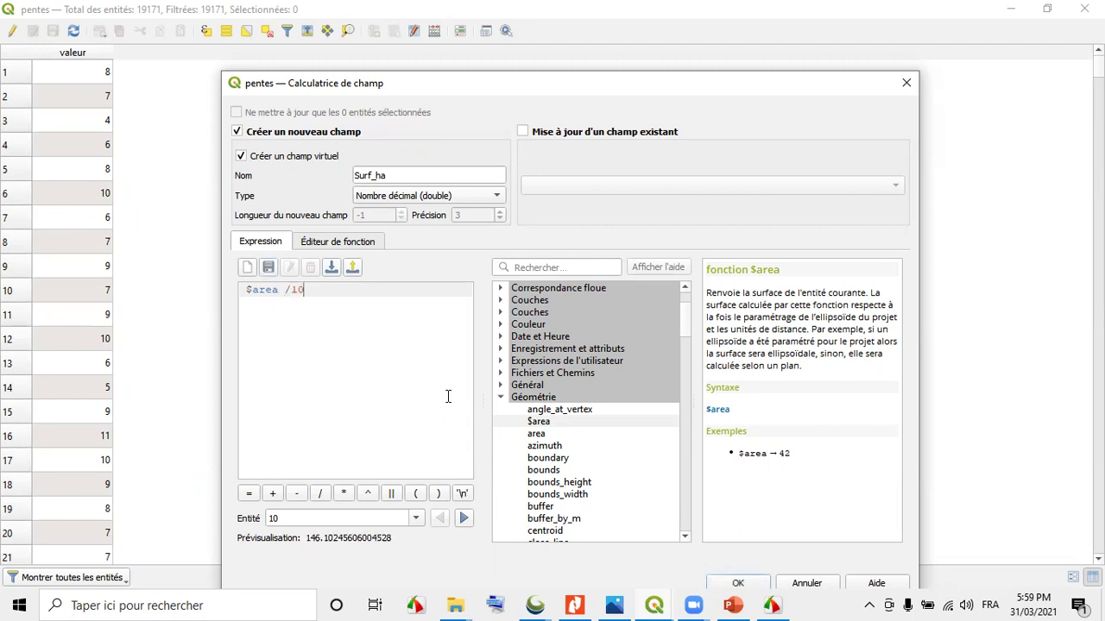
type("0")
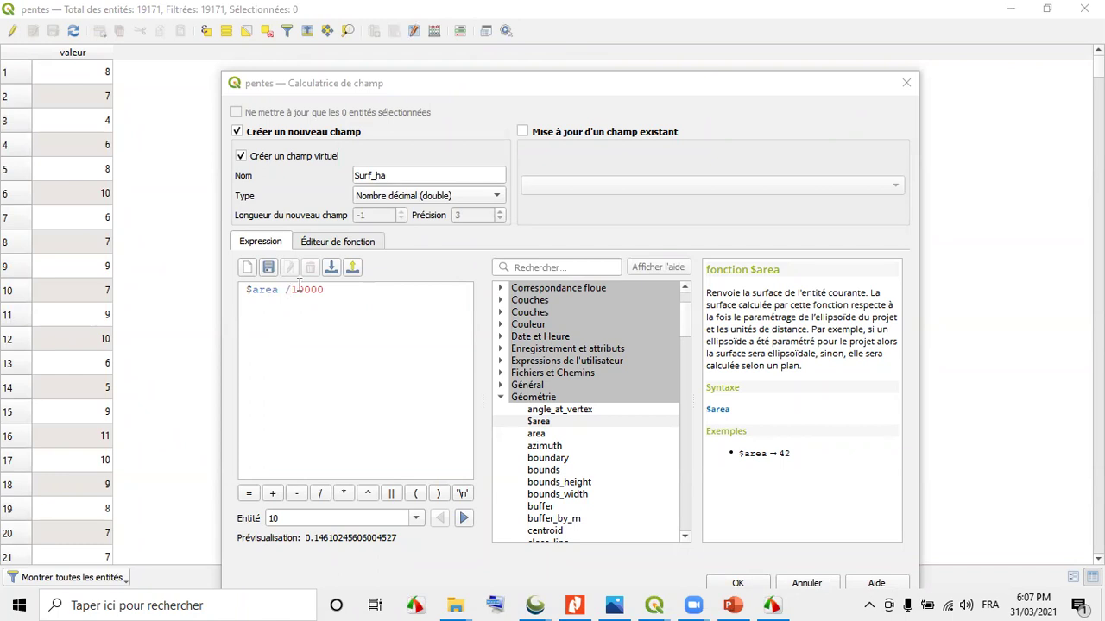
Try to append the argument (0.2) to the $area /10000 expression to limit its decimals
left_click(326, 290)
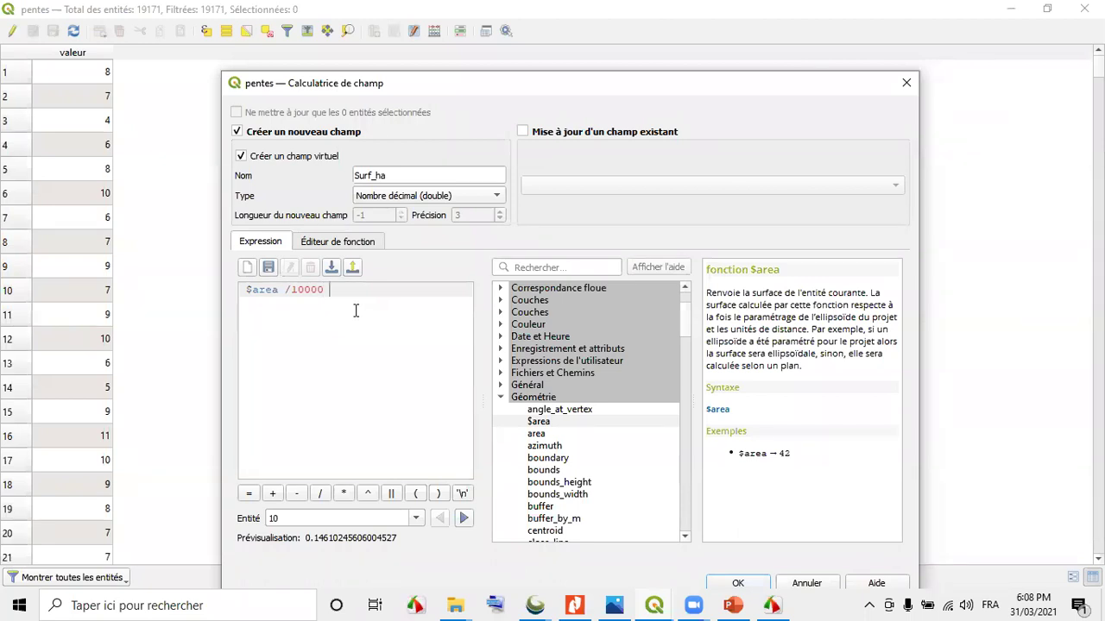
type("(")
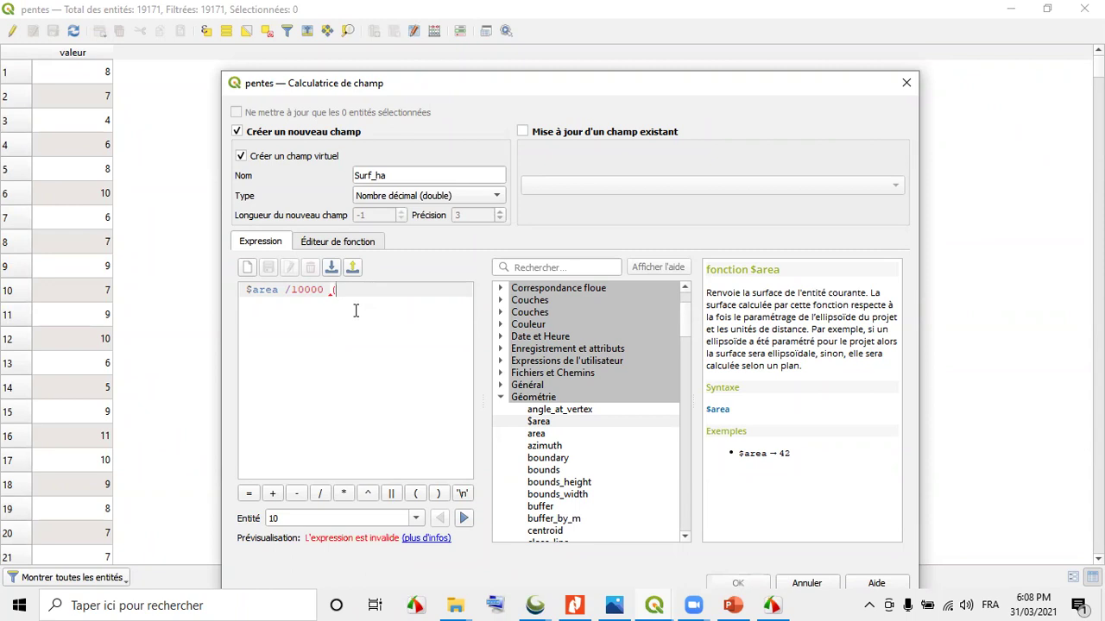
type("0.2)")
key("BackSpace")
key("BackSpace")
key("BackSpace")
key("BackSpace")
key("BackSpace")
key("BackSpace")
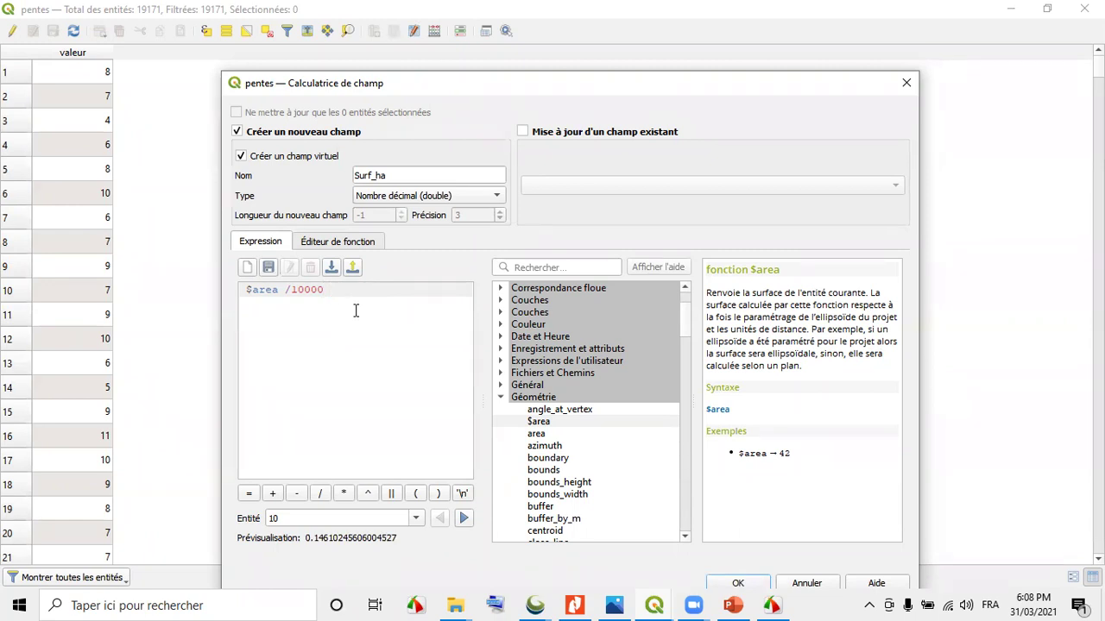
type("(")
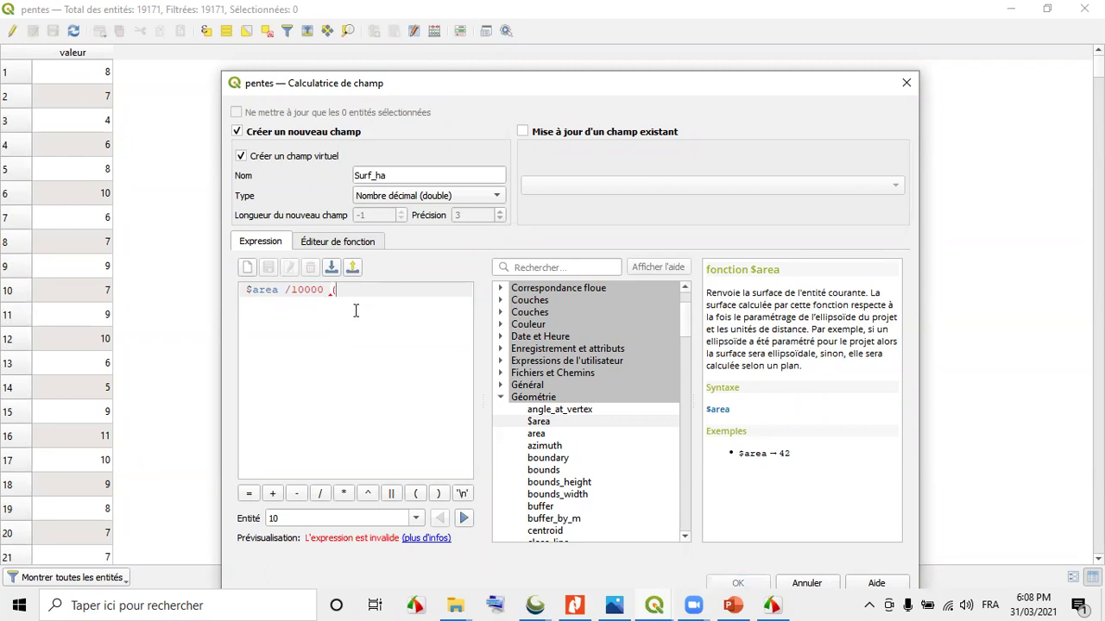
type(".2")
key("BackSpace")
key("BackSpace")
key("BackSpace")
key("BackSpace")
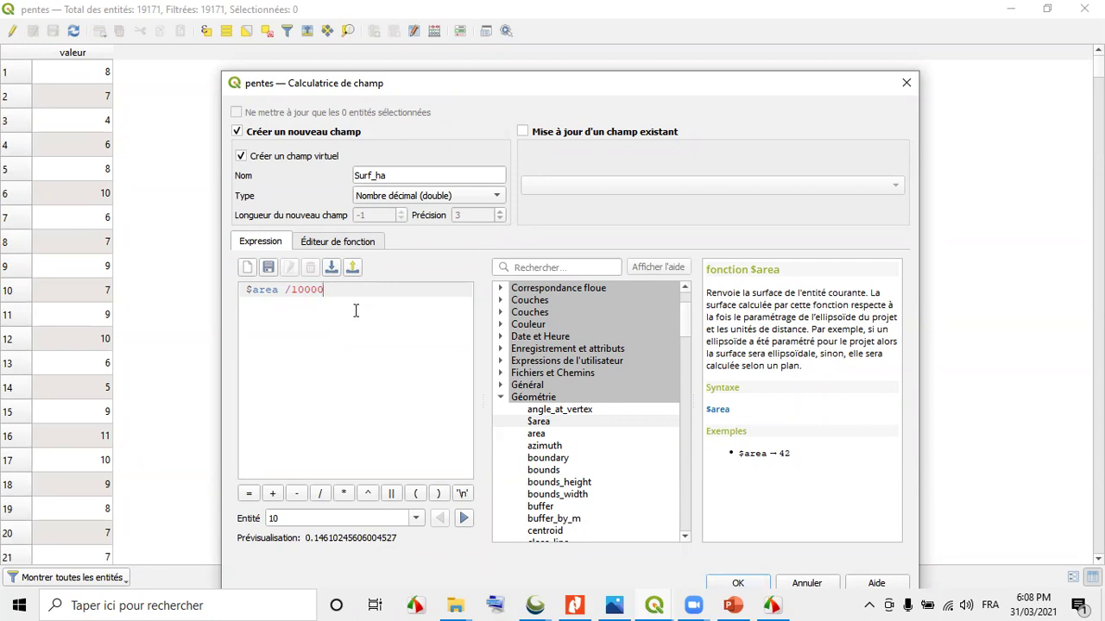
type("(0.2)")
key("BackSpace")
key("BackSpace")
key("BackSpace")
key("BackSpace")
key("BackSpace")
key("BackSpace")
Append arrond (0.02) after $area /10000 in the expression
type("arr")
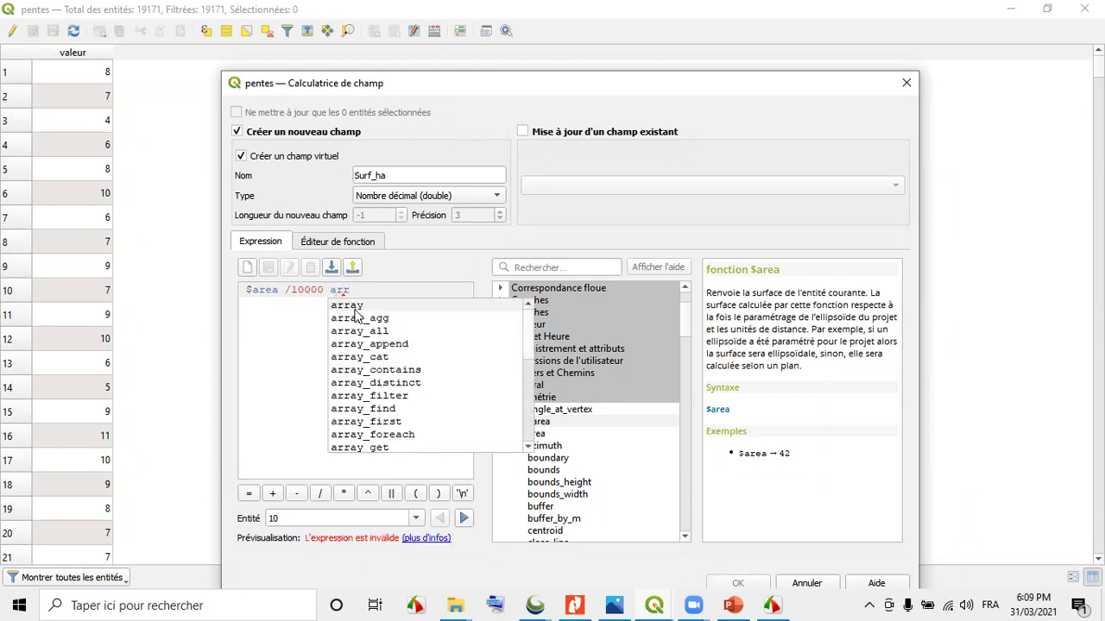
key("BackSpace")
type("rond")
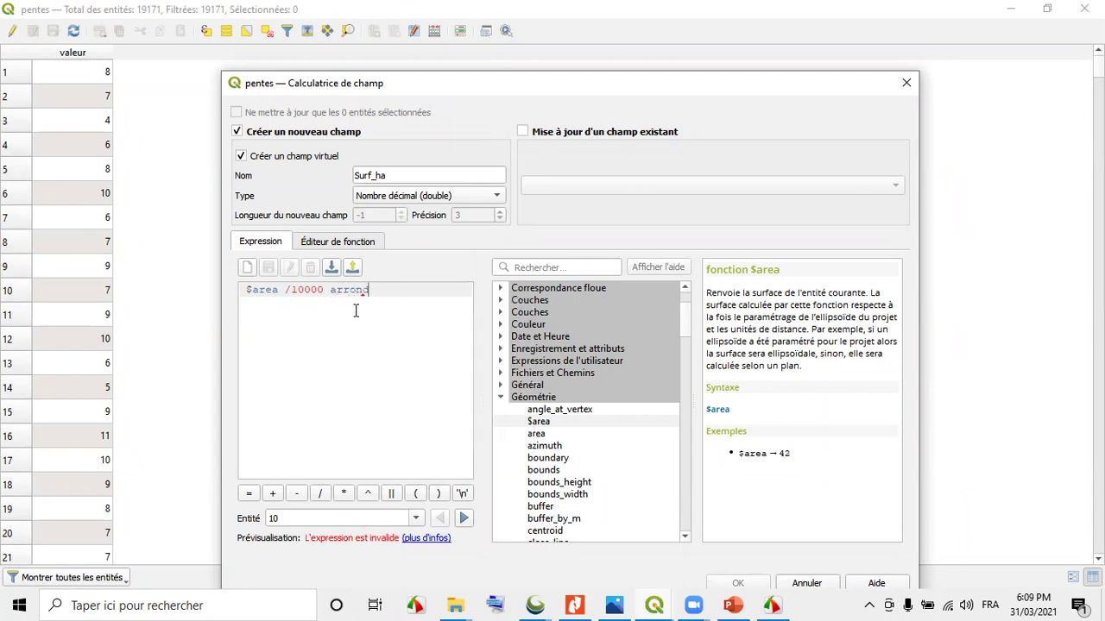
type(" (0.02)")
Replace the word arrond in the expression with the suggested array function
left_click_drag(370, 291, 342, 291)
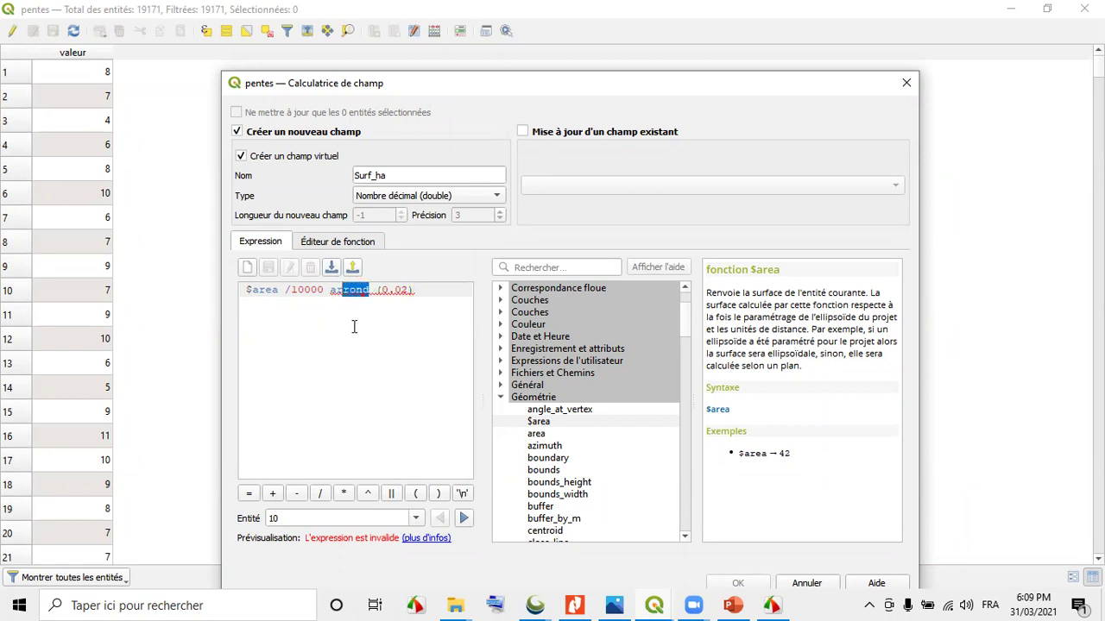
key("BackSpace")
key("BackSpace")
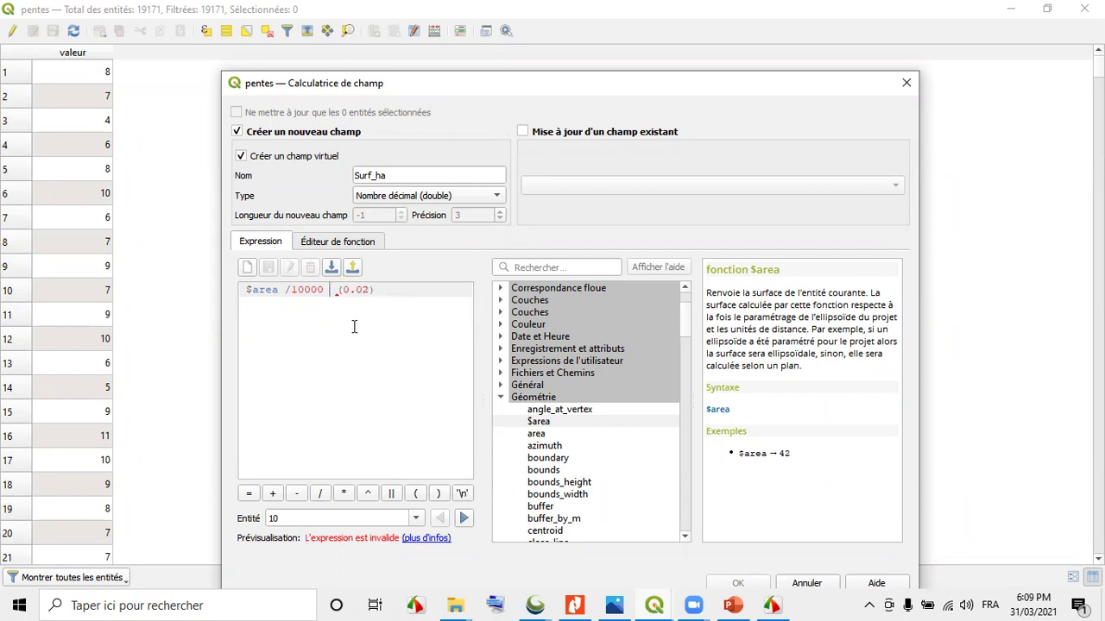
type("r")
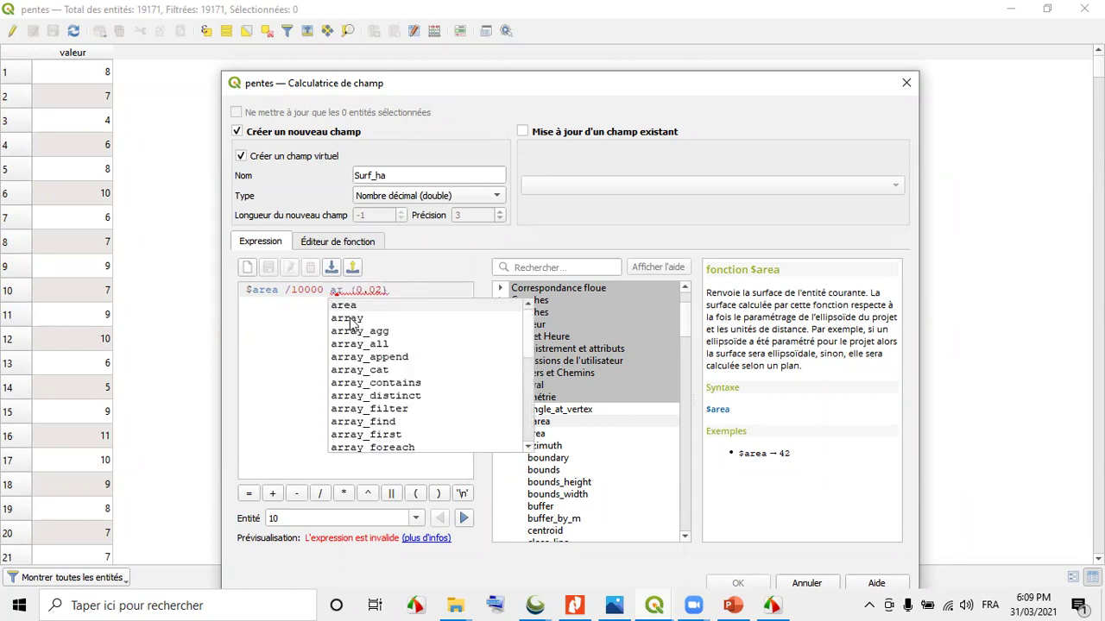
double_click(349, 318)
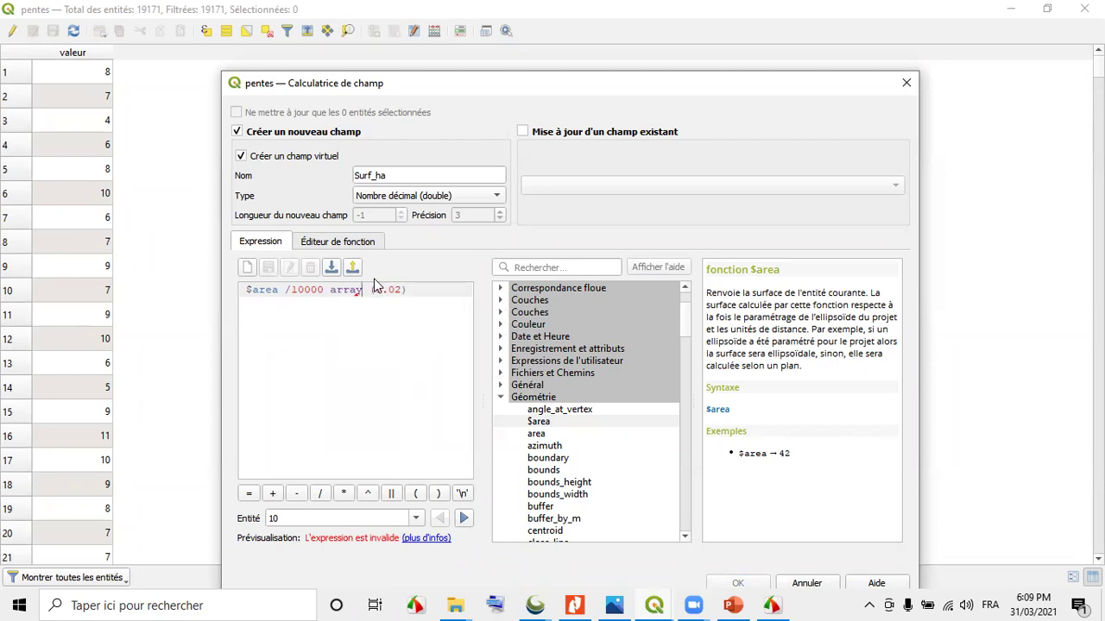
Change the end of the $area /10000 expression to arrond (2), replacing both the array function and its argument
left_click(383, 289)
key("BackSpace")
left_click(383, 291)
key("BackSpace")
left_click(390, 290)
key("BackSpace")
type(")")
left_click(380, 290)
key("BackSpace")
double_click(362, 289)
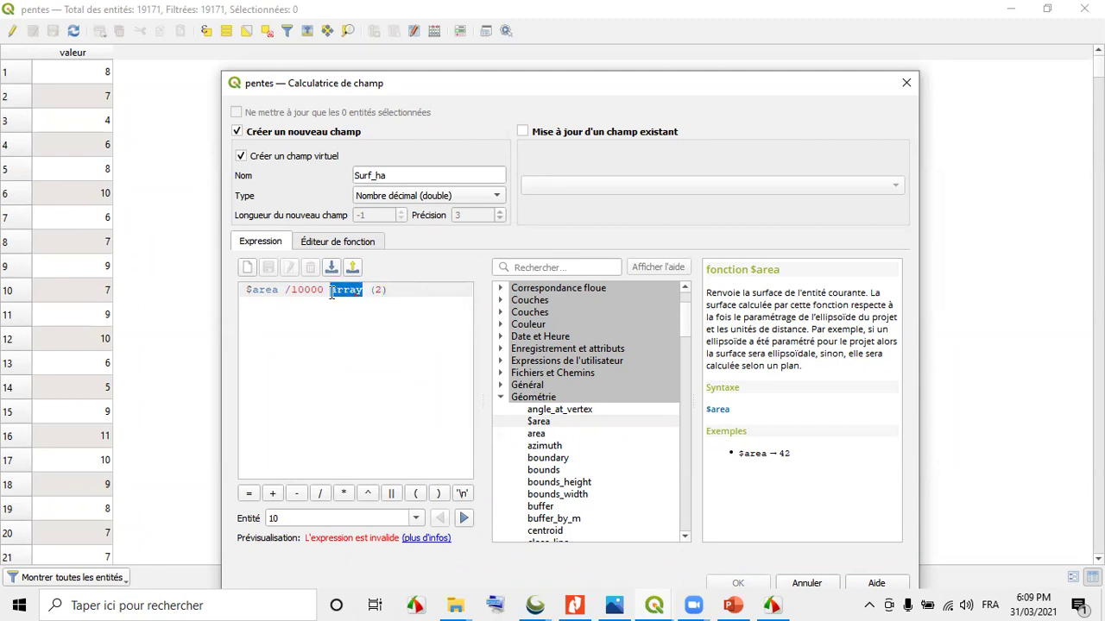
type("arrond")
left_click(184, 58)
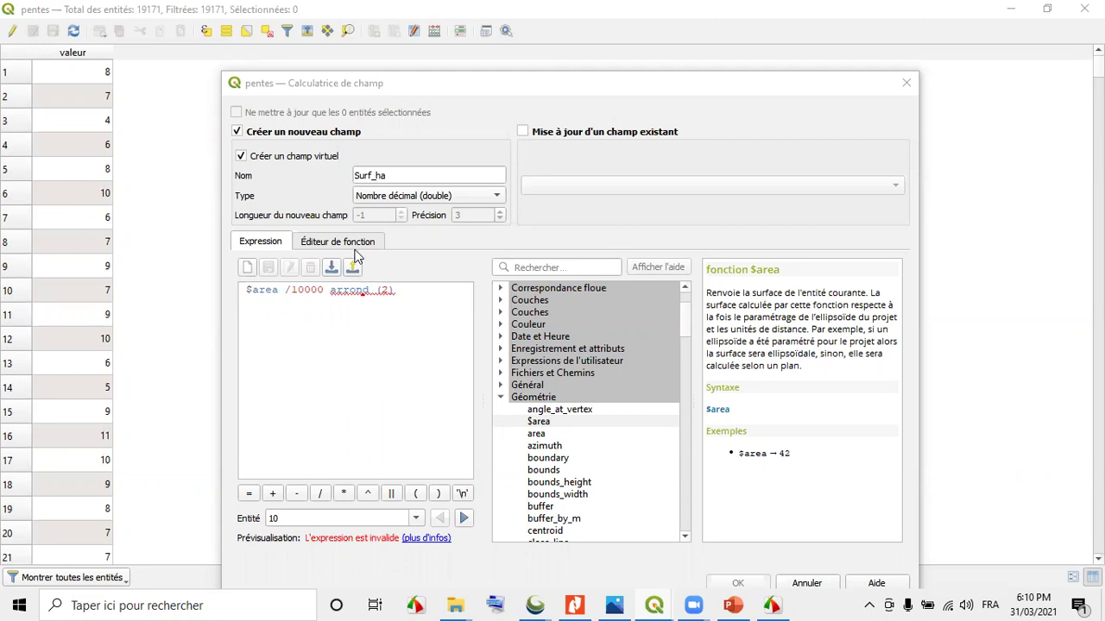
Remove arrond (2) from the expression, leaving $area /10000, and create the virtual Surf_ha field
left_click(394, 292)
left_click_drag(393, 291, 329, 291)
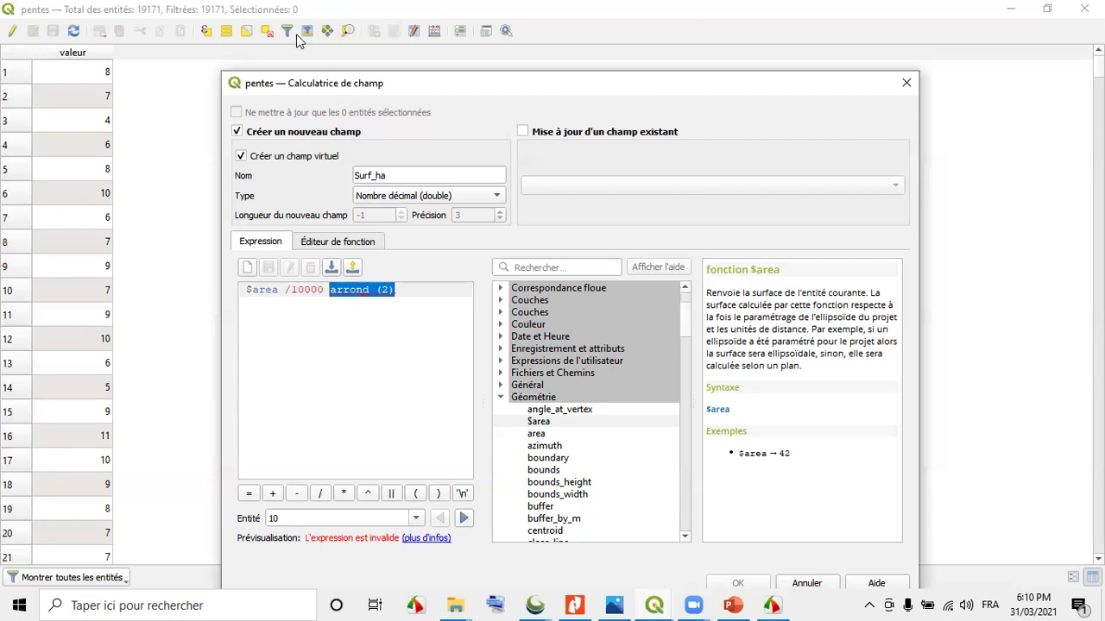
left_click_drag(393, 289, 330, 289)
key("BackSpace")
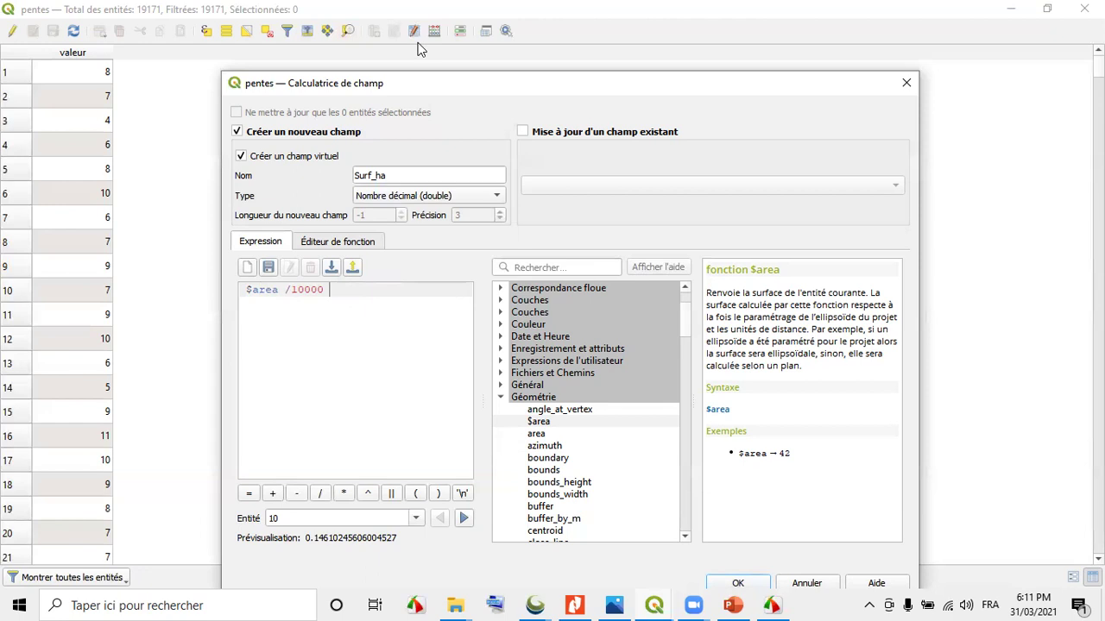
left_click_drag(444, 78, 427, 15)
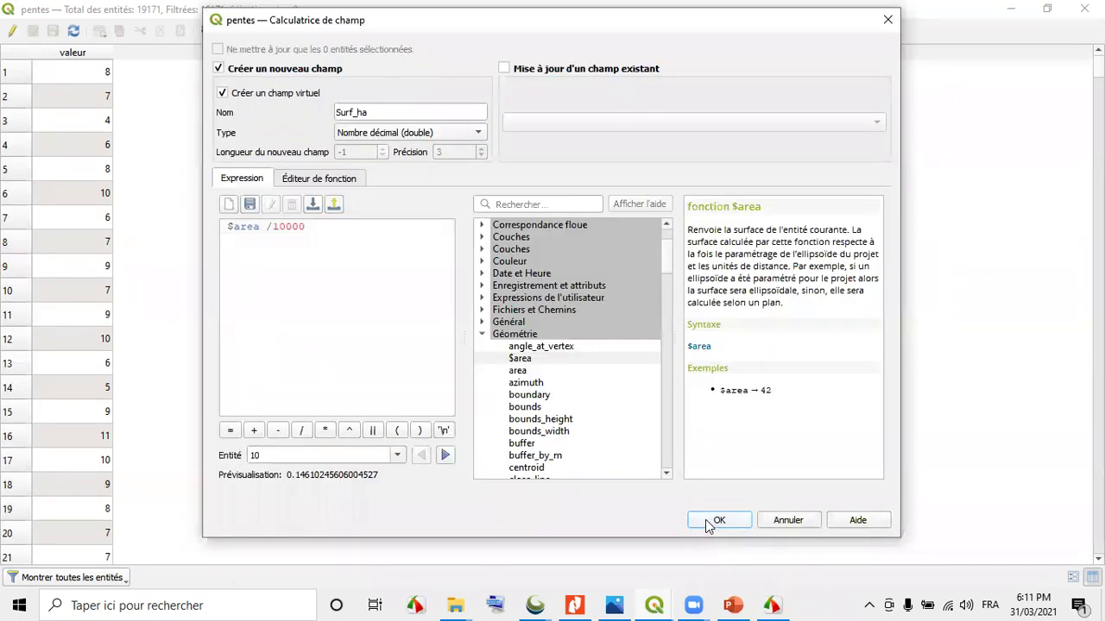
left_click(713, 520)
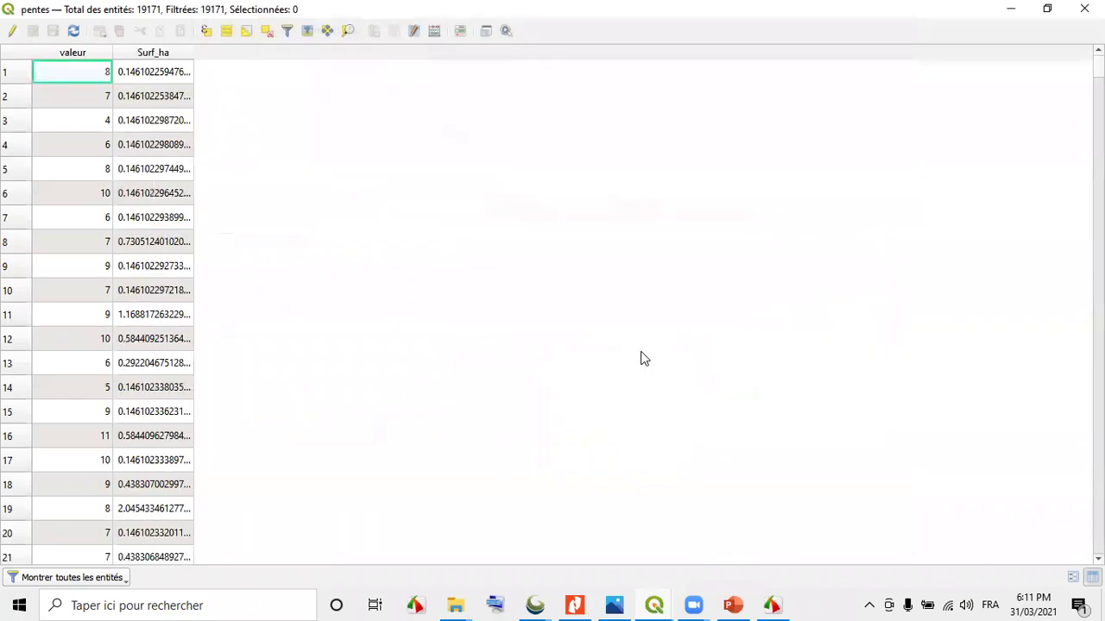
Examine the Surf_ha values down the pentes attribute table, and close the table
scroll(145, 164, "down", 8)
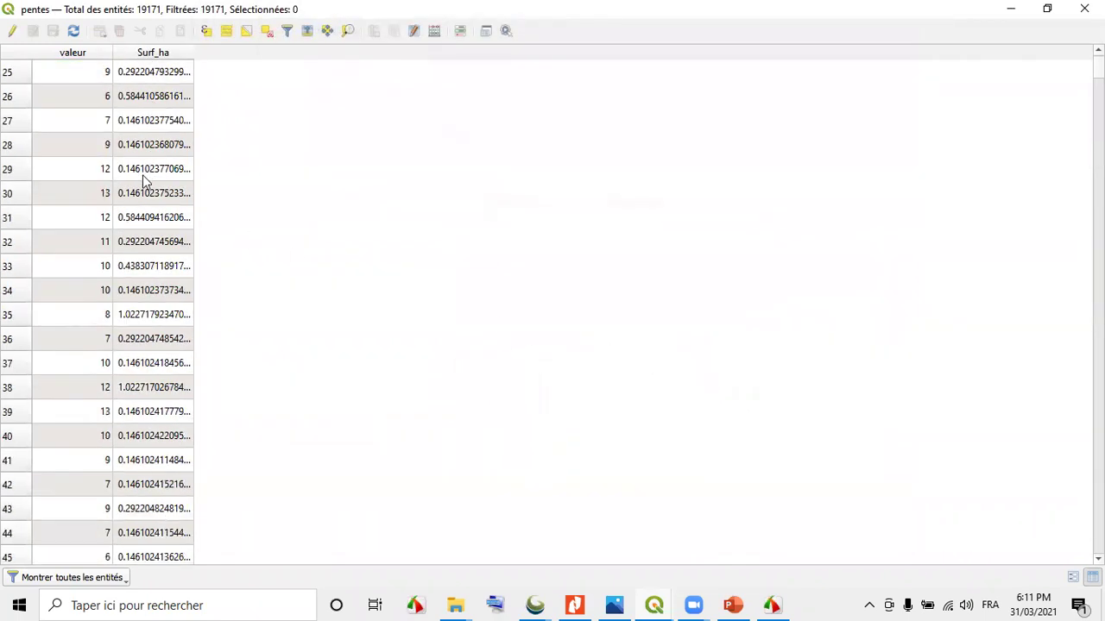
scroll(145, 228, "down", 9)
scroll(145, 233, "up", 17)
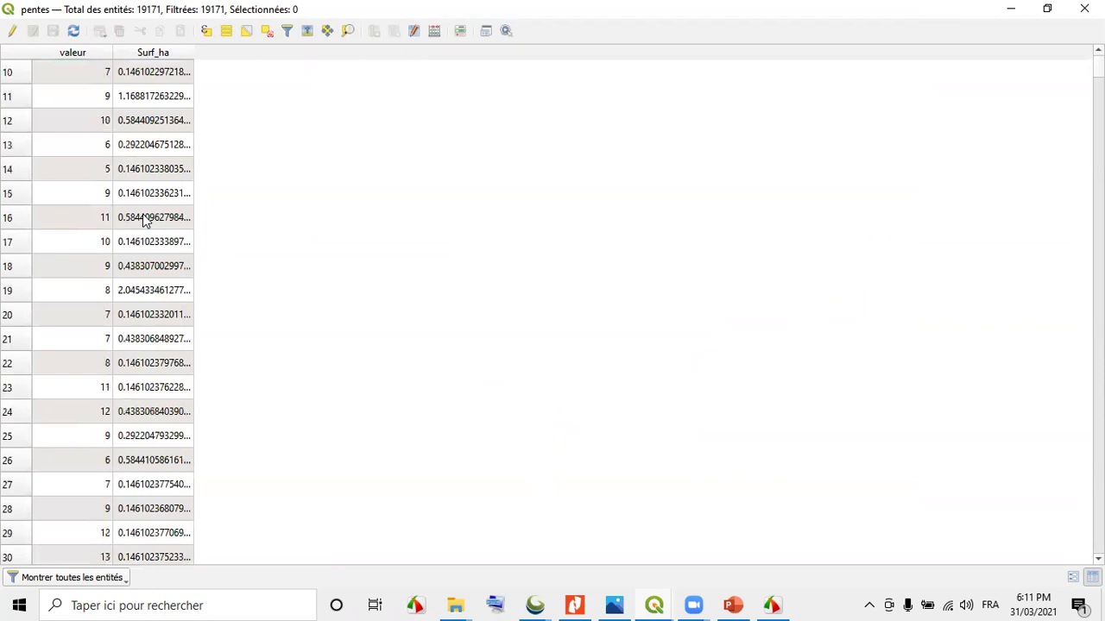
scroll(133, 146, "down", 20)
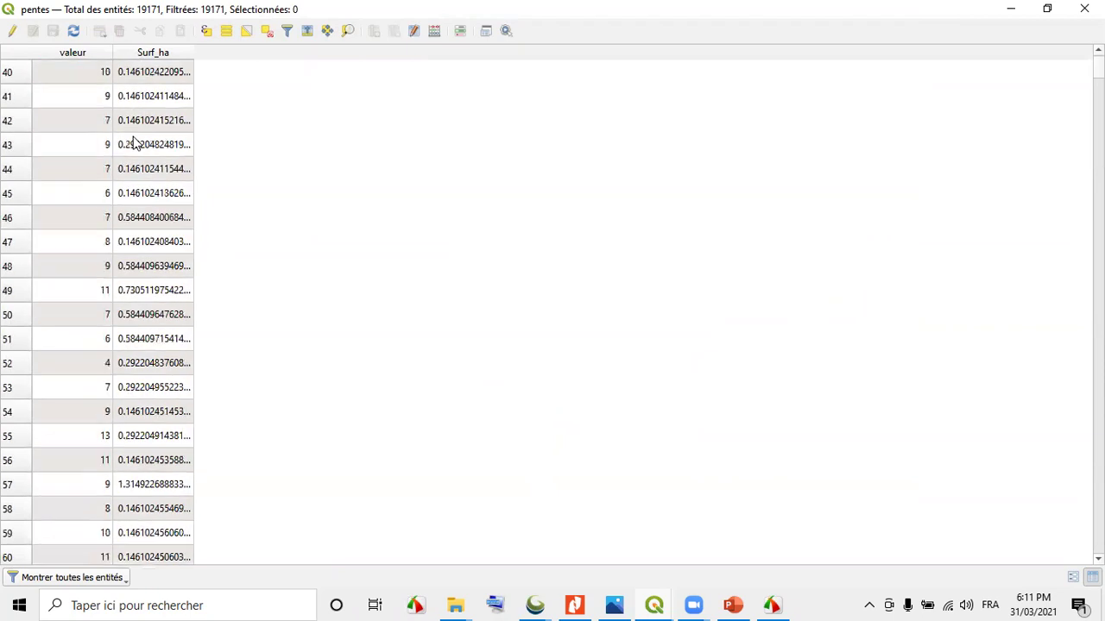
scroll(133, 148, "down", 10)
scroll(133, 147, "up", 19)
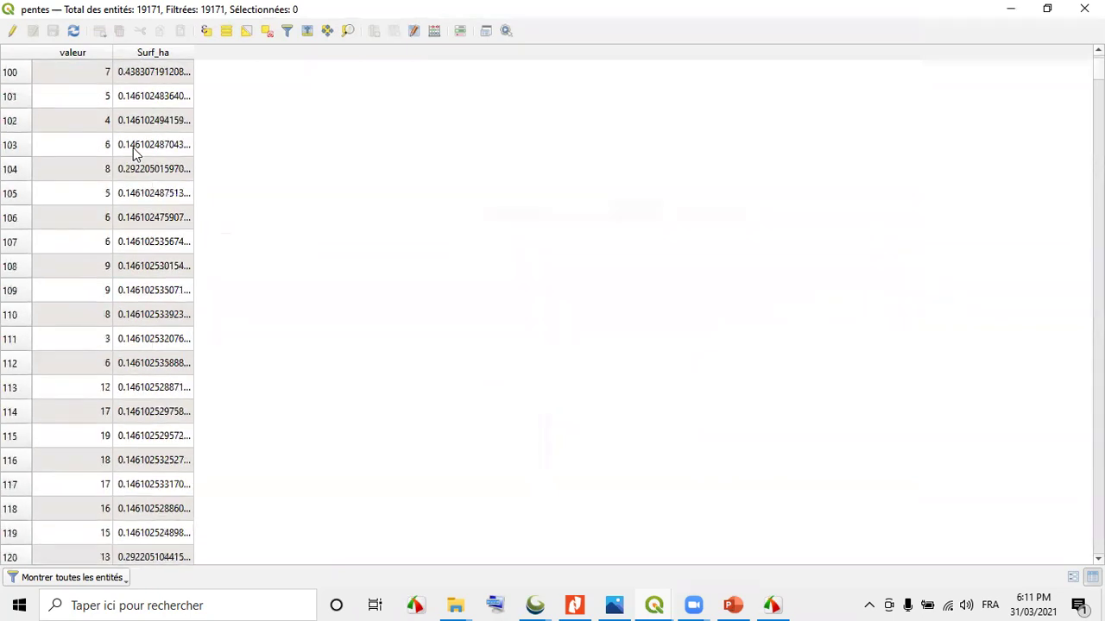
left_click(1072, 10)
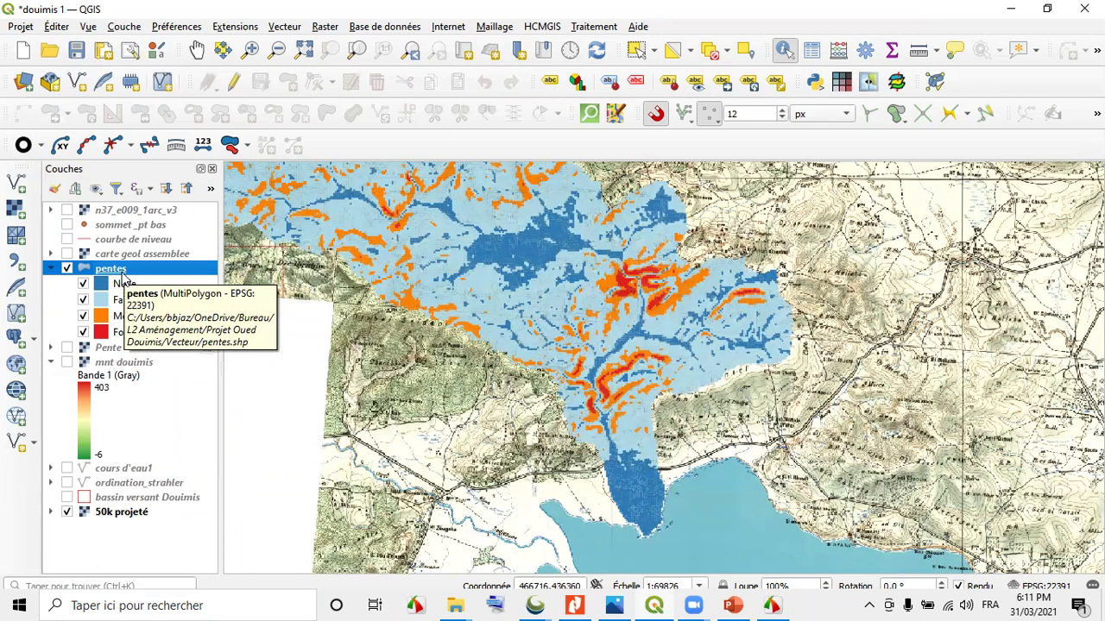
left_click(285, 26)
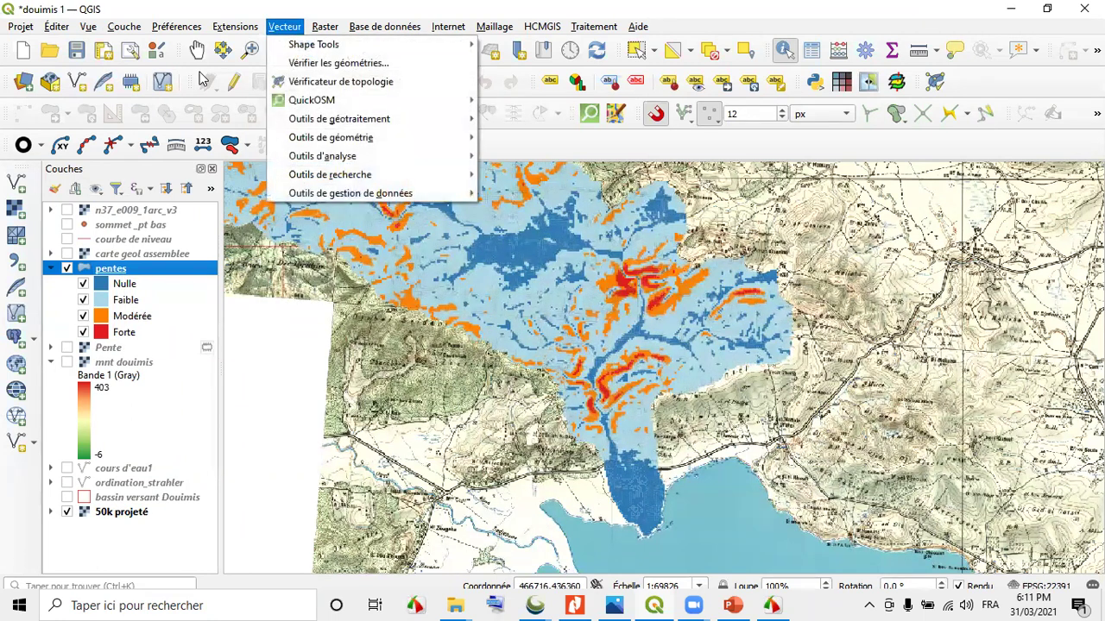
mouse_move(366, 157)
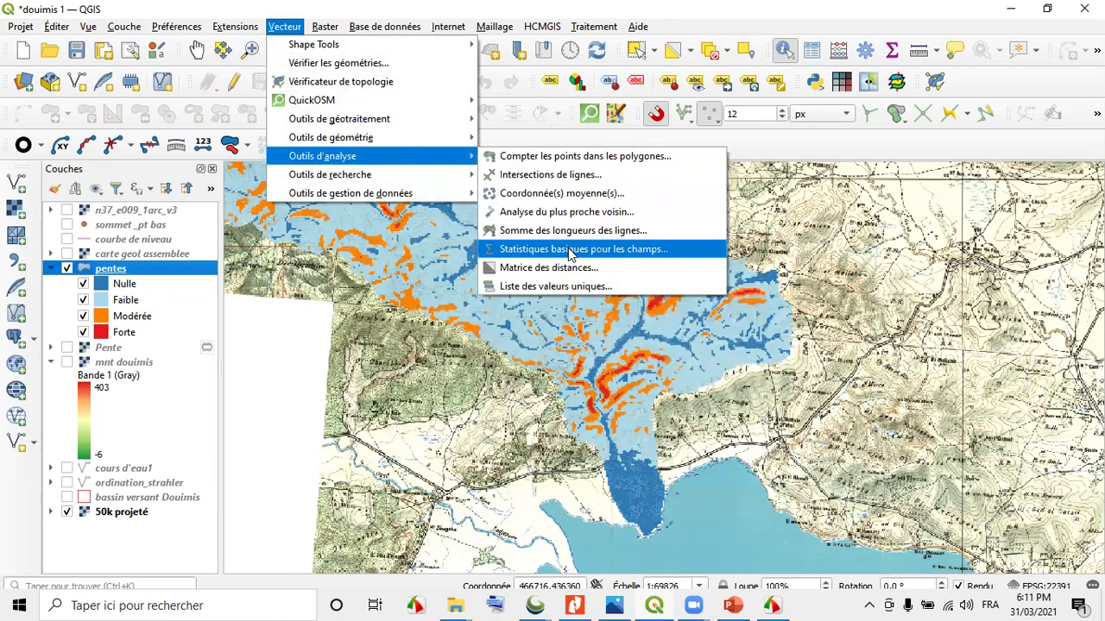
left_click(570, 251)
left_click(335, 204)
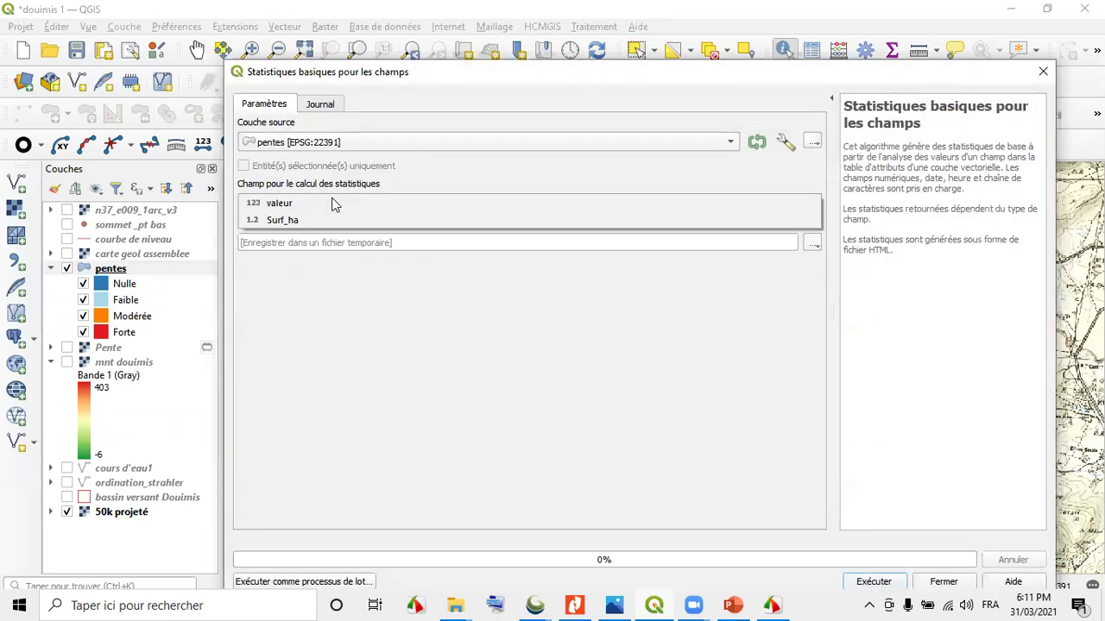
left_click(288, 220)
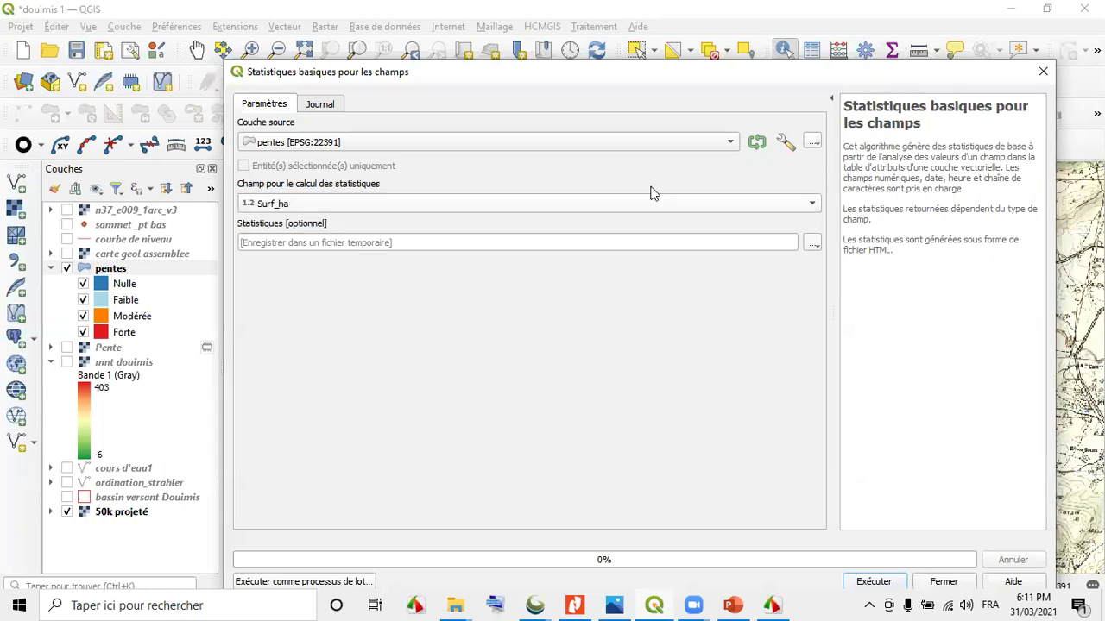
key("Escape")
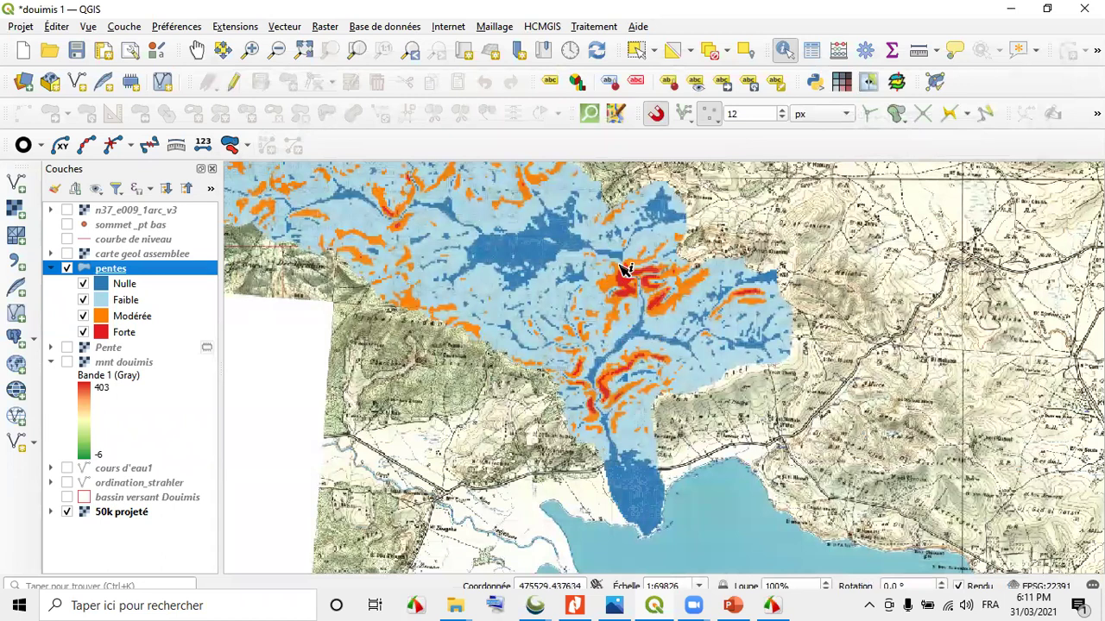
Hide the Faible, Modérée and Forte classes of the pentes layer and the 50k projeté base map
left_click(84, 301)
left_click(83, 316)
left_click(82, 332)
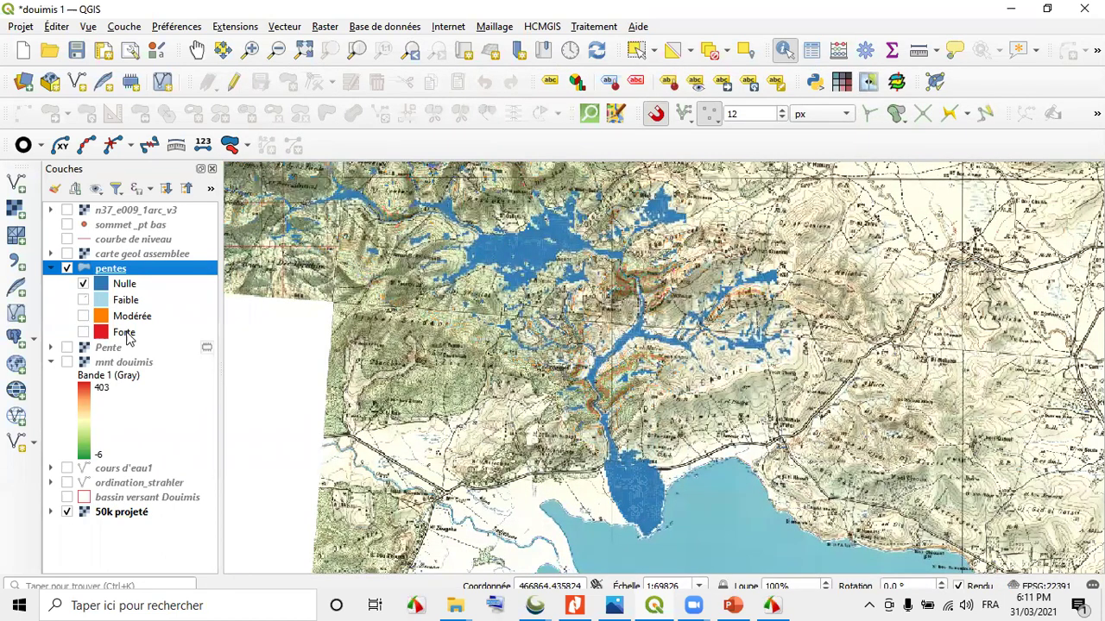
left_click(67, 511)
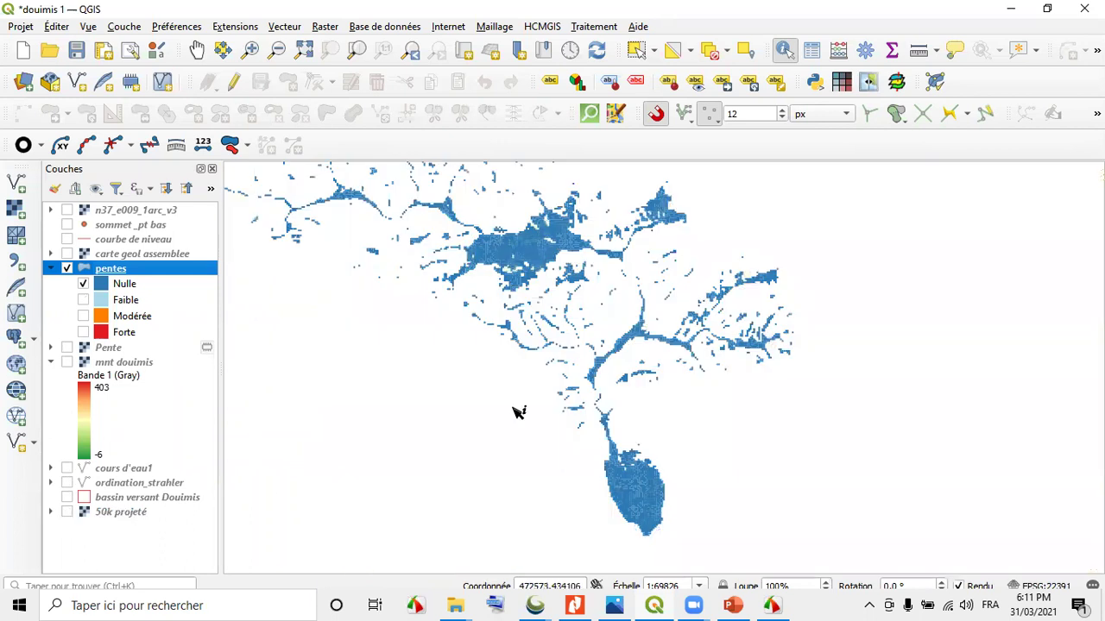
Select all the visible Nulle polygons of the pentes layer with a selection rectangle around the whole basin
scroll(648, 423, "down", 1)
left_click(639, 51)
left_click_drag(369, 210, 764, 536)
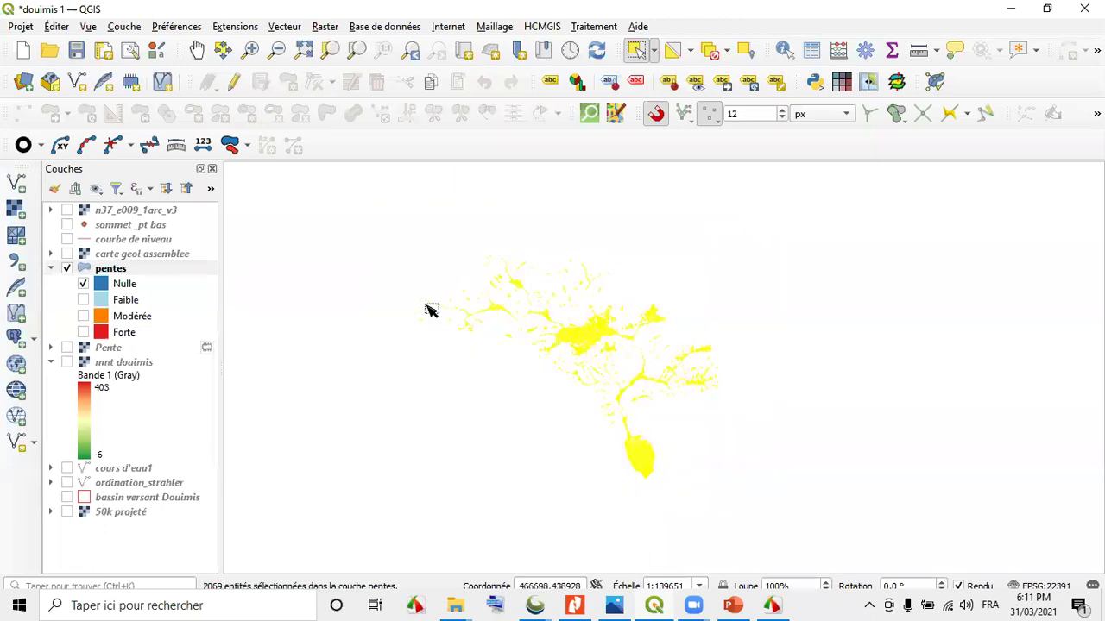
Run Statistiques basiques pour les champs on the Surf_ha field of pentes, limited to the selected entities
left_click(109, 270)
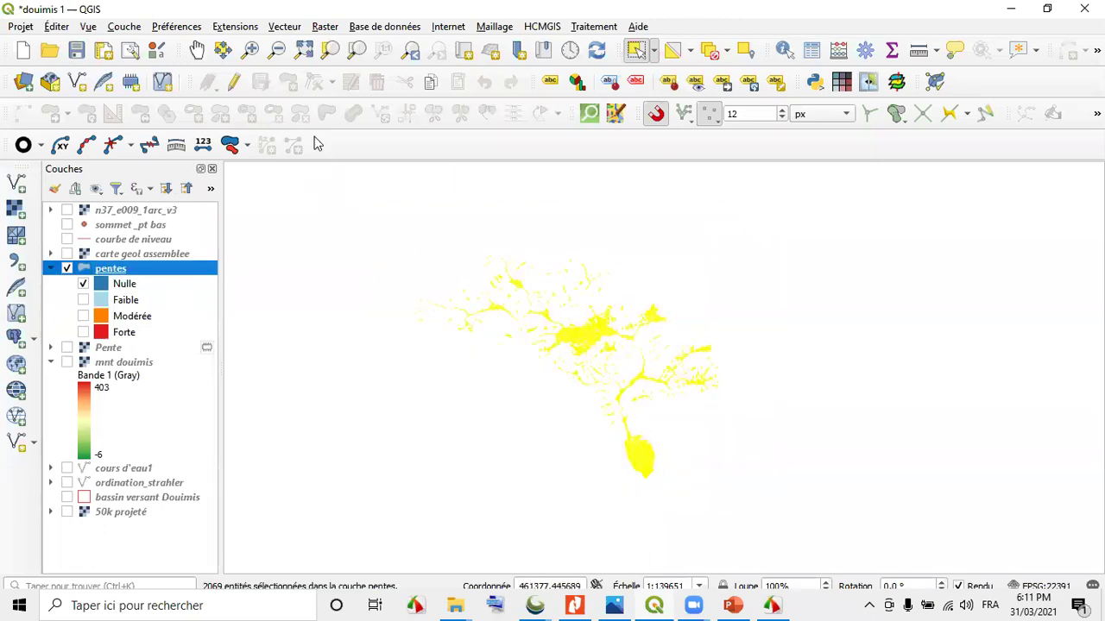
left_click(286, 31)
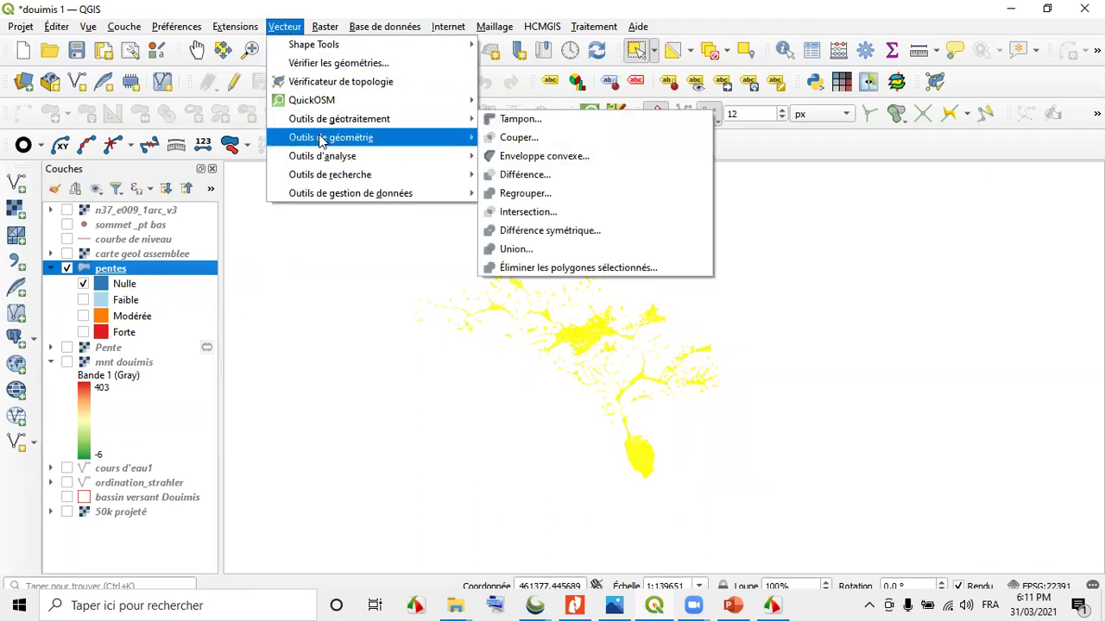
mouse_move(321, 141)
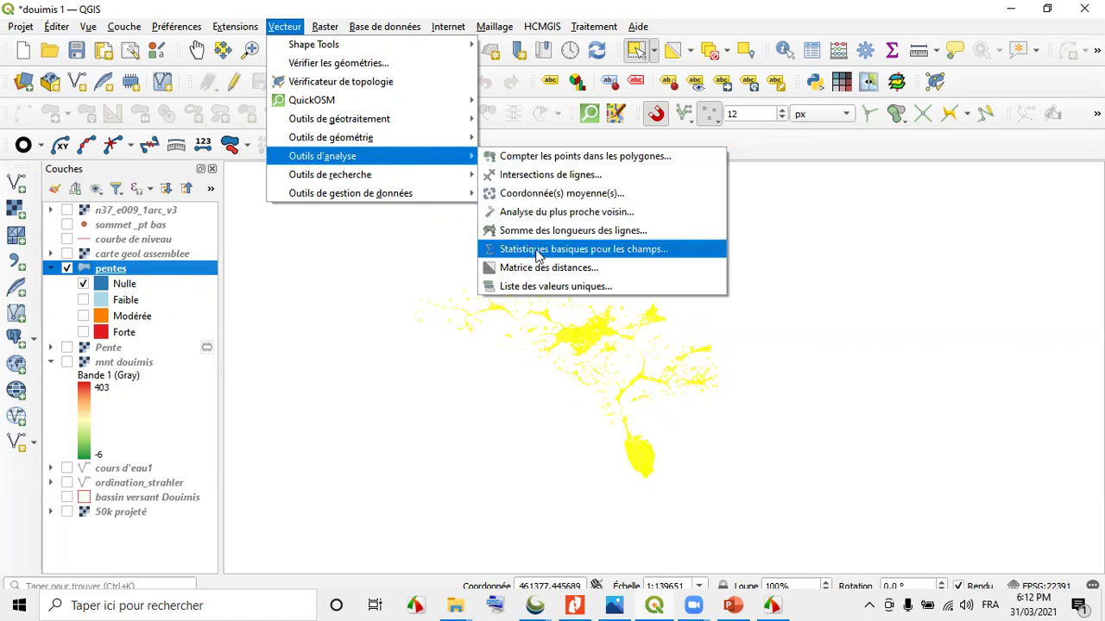
left_click(625, 252)
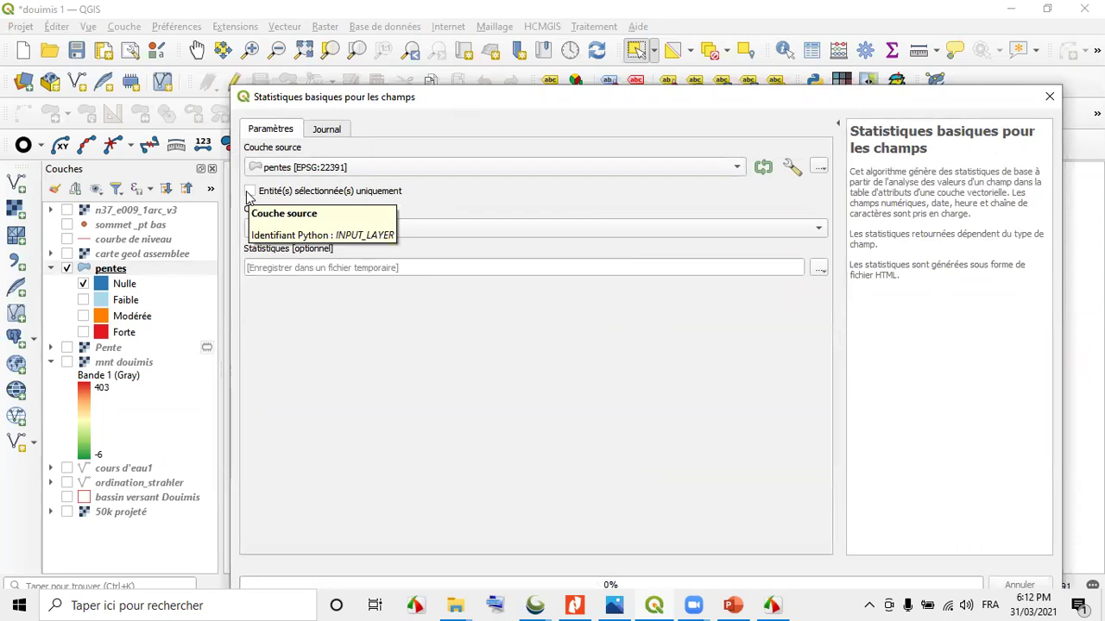
left_click(250, 192)
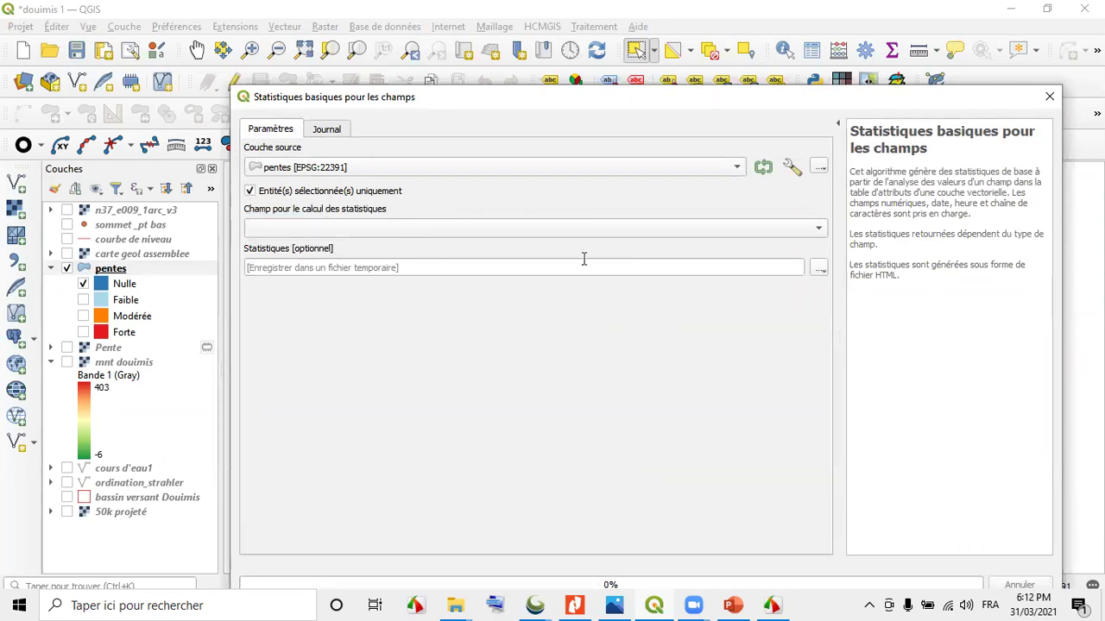
left_click(682, 229)
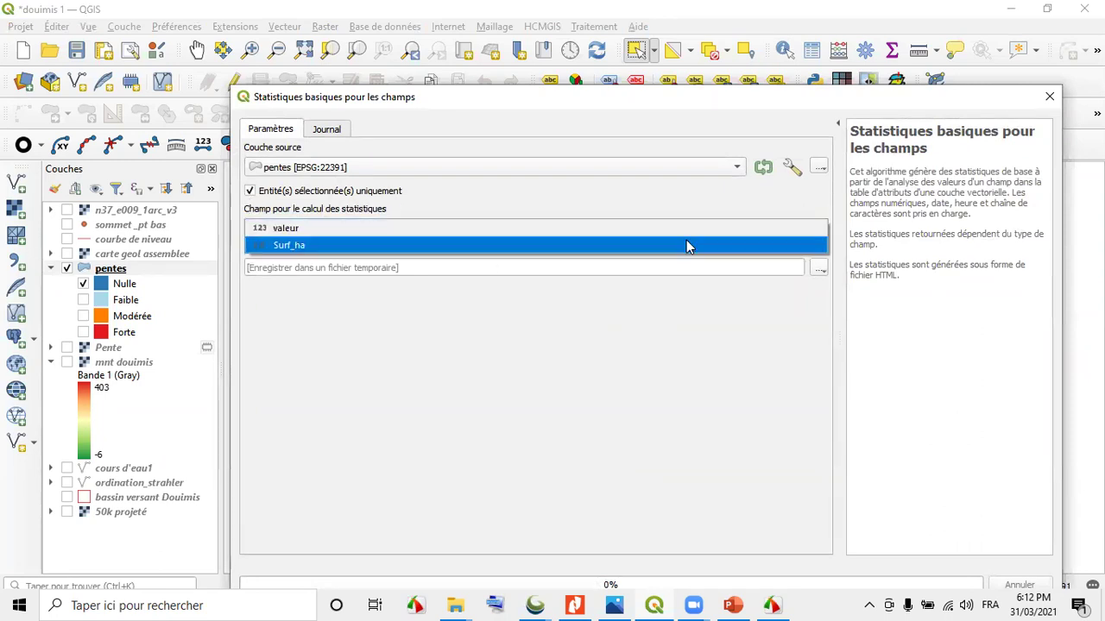
left_click(301, 246)
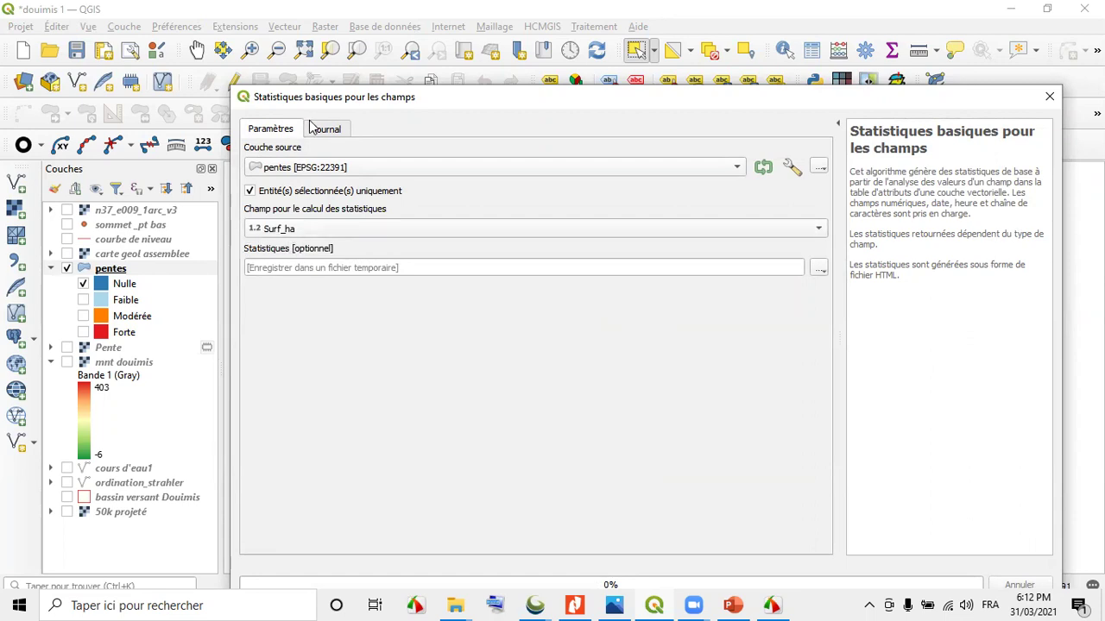
left_click_drag(333, 98, 322, 19)
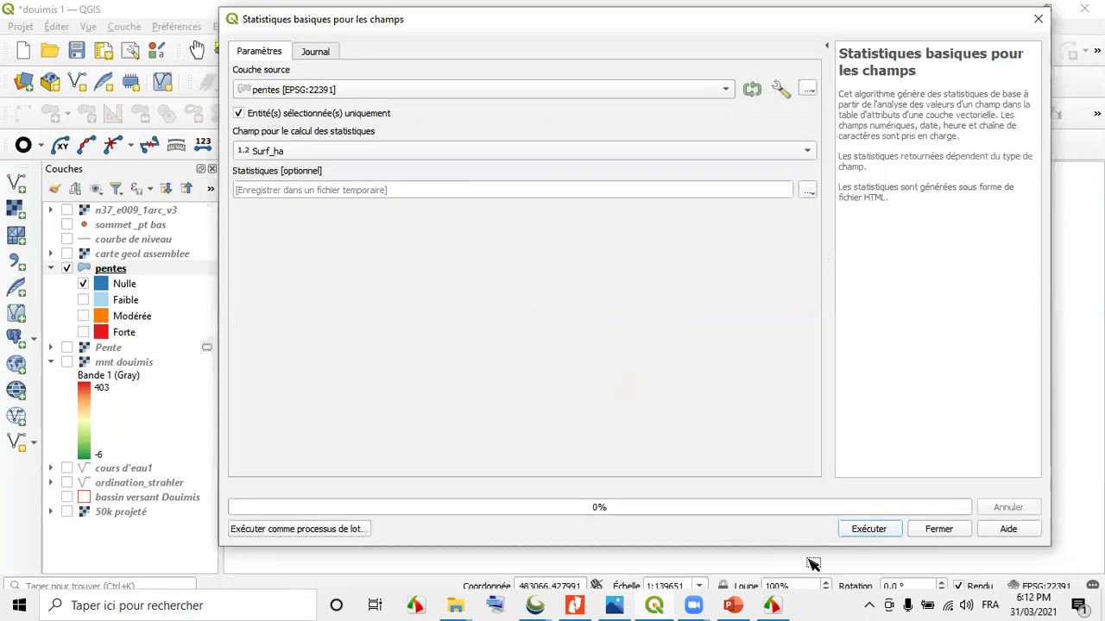
left_click(868, 529)
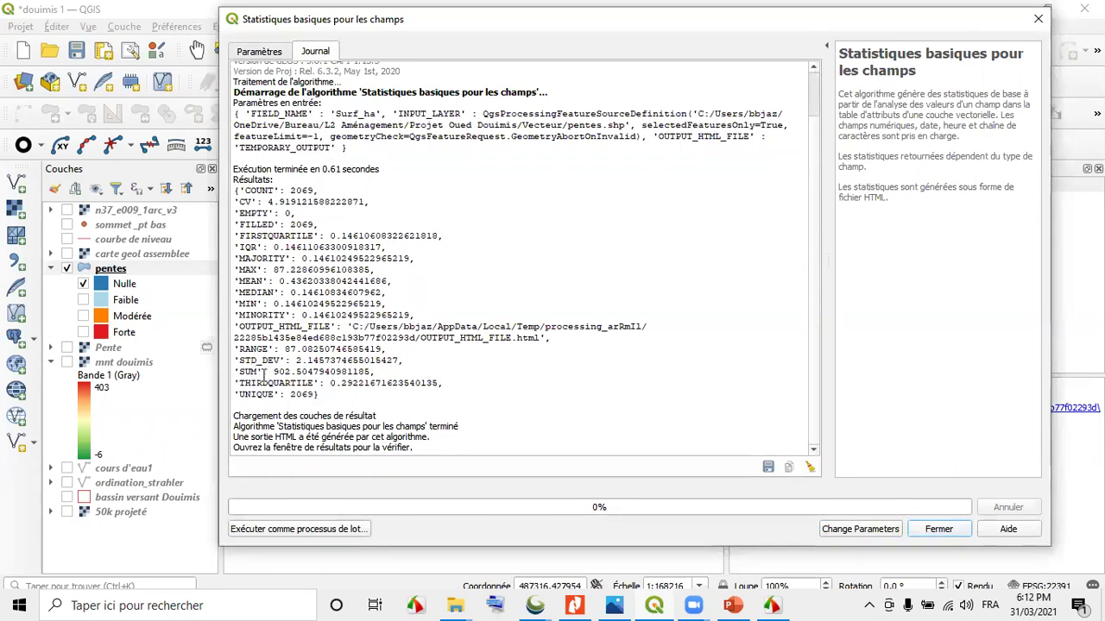
Read the SUM of the Surf_ha field in the statistics results for the Nulle class
left_click_drag(240, 371, 384, 371)
left_click(309, 371)
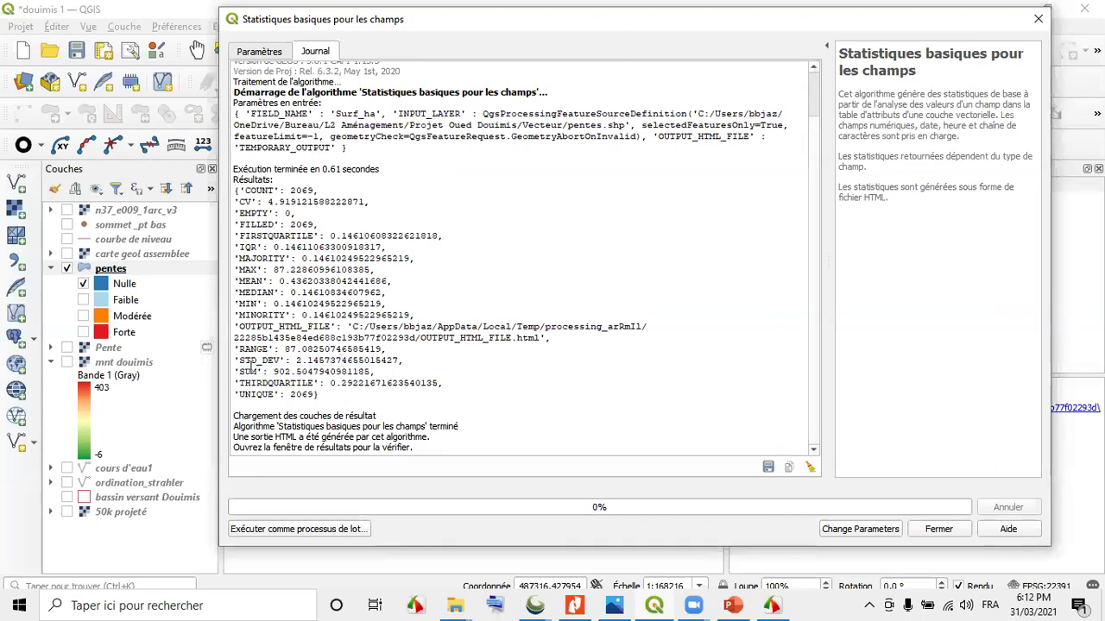
double_click(283, 371)
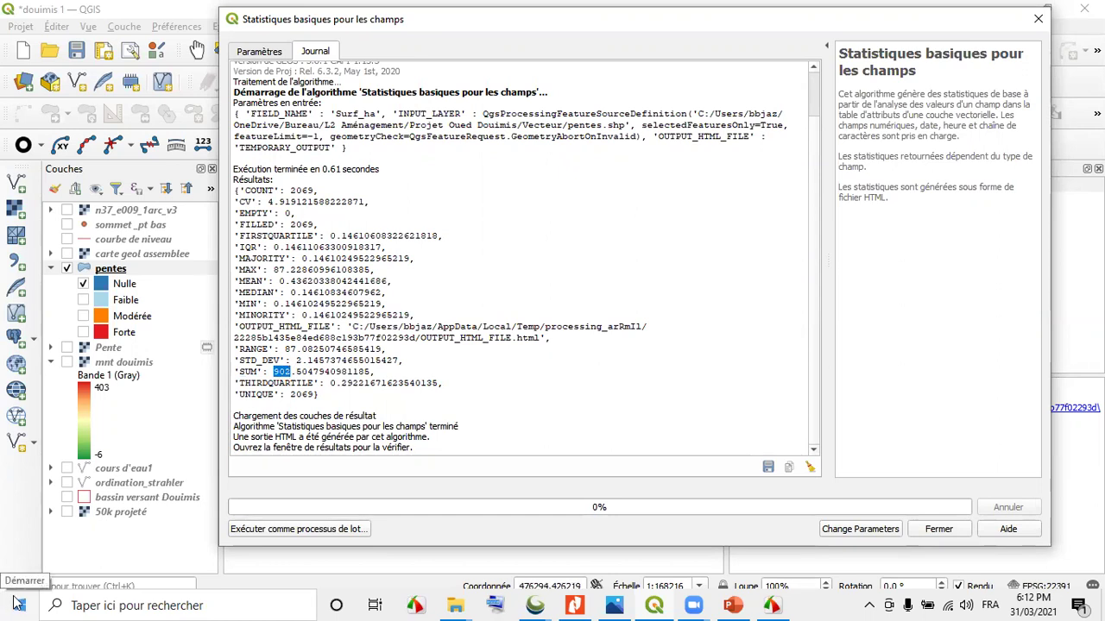
Switch to the PowerPoint presentation and display slide 4 with the slope map
left_click(733, 605)
left_click(48, 427)
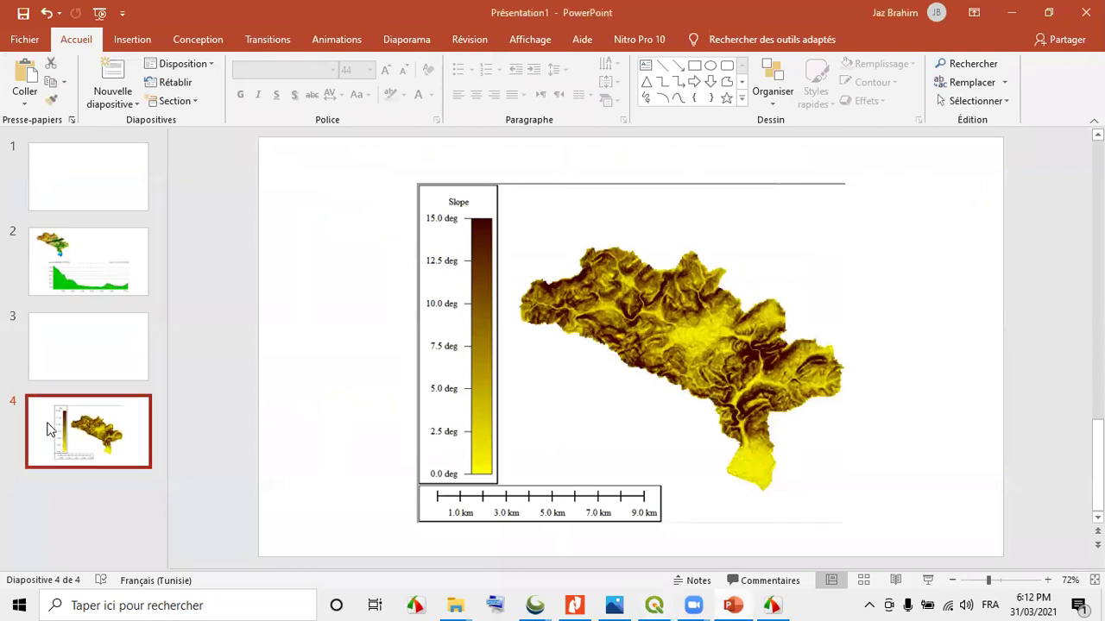